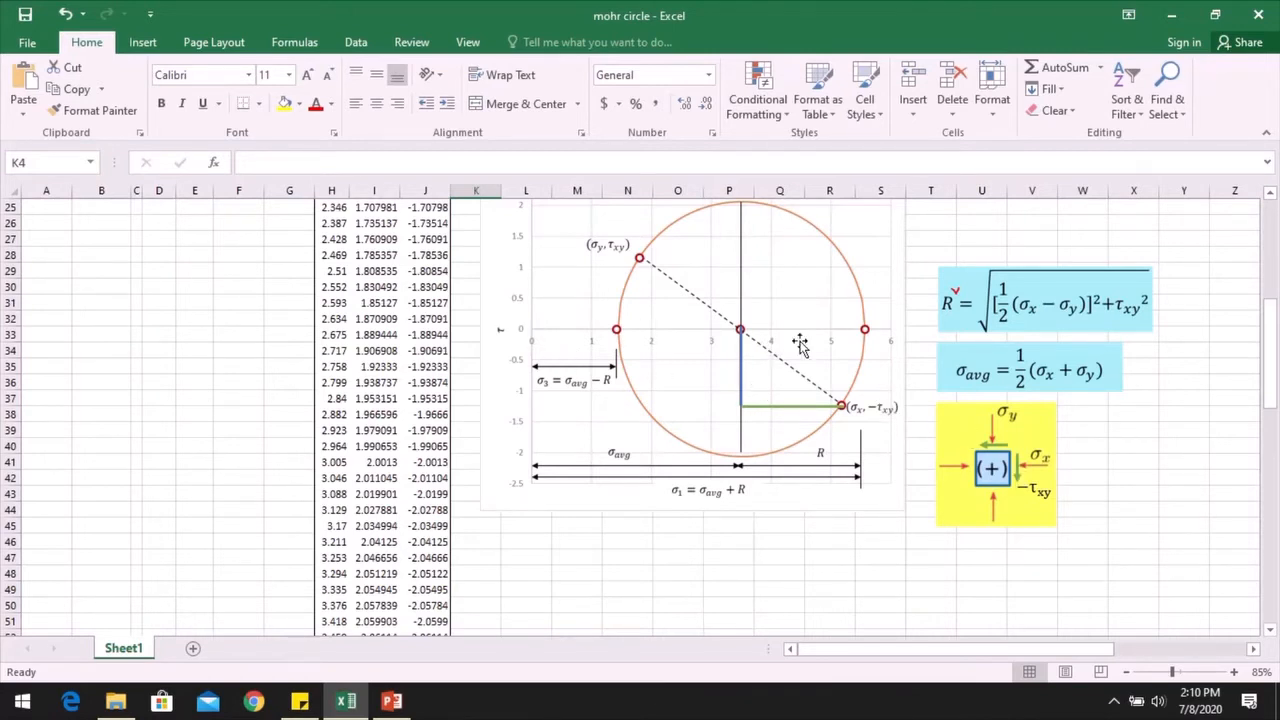
- Examine the annotated Mohr circle diagram together with the R and σavg formulas and the stress element sketch beside it
scroll(876, 343, "up", 1)
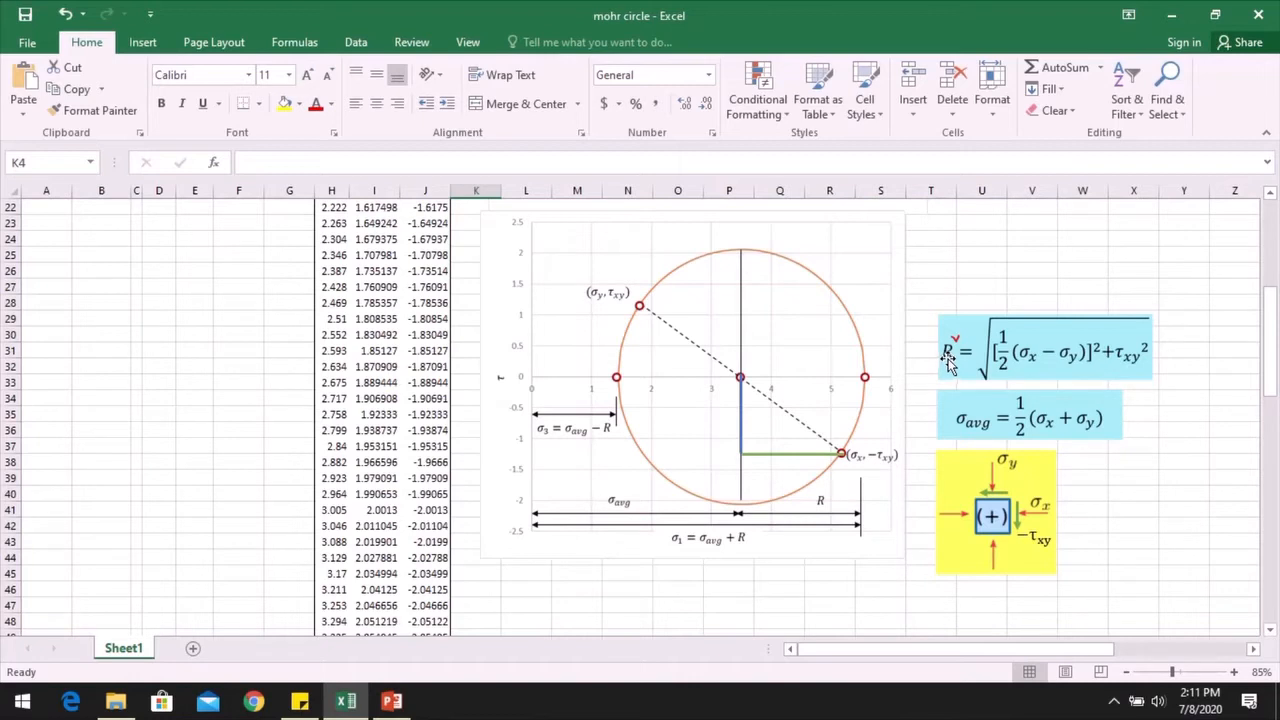
scroll(945, 356, "down", 1)
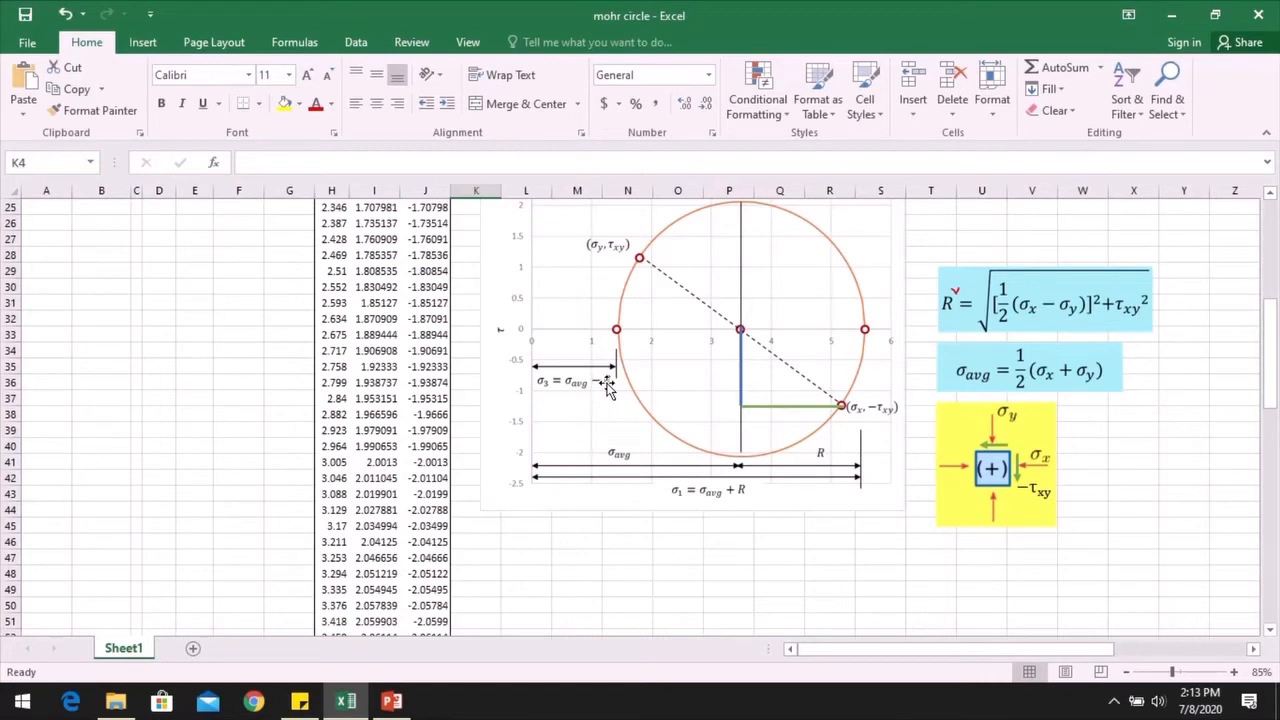
scroll(608, 389, "up", 2)
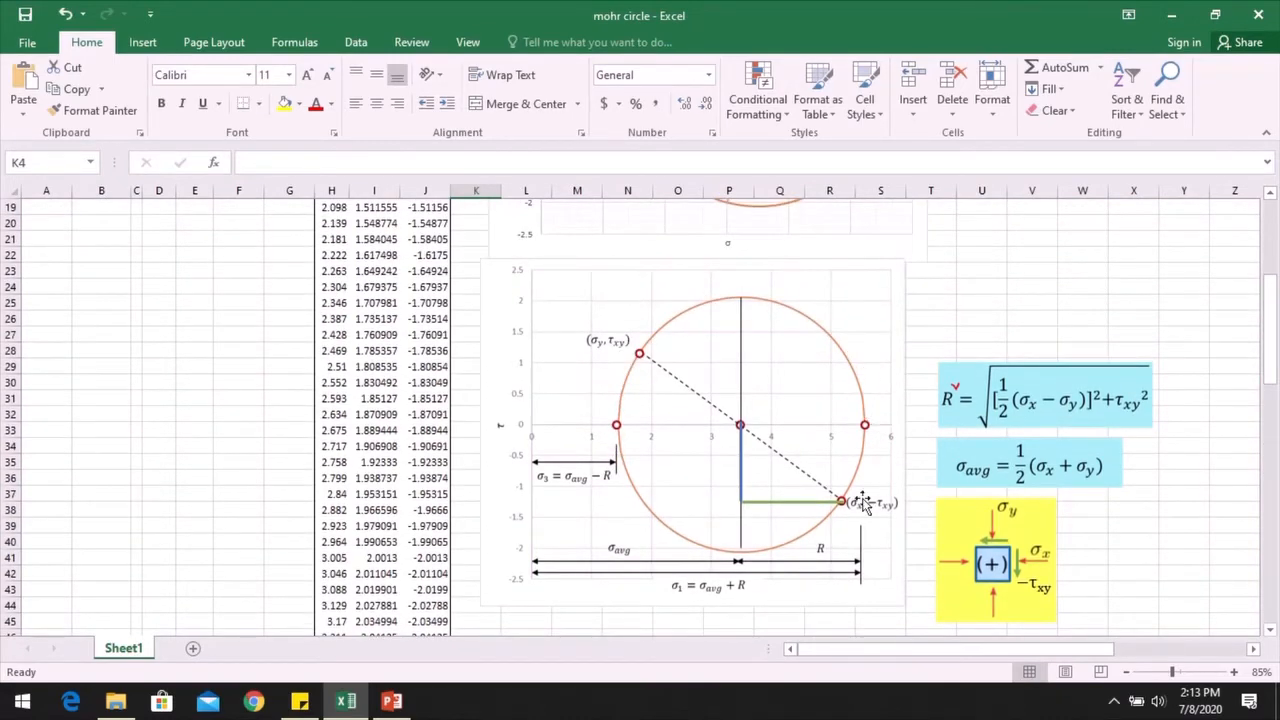
scroll(594, 518, "up", 1)
scroll(594, 518, "up", 6)
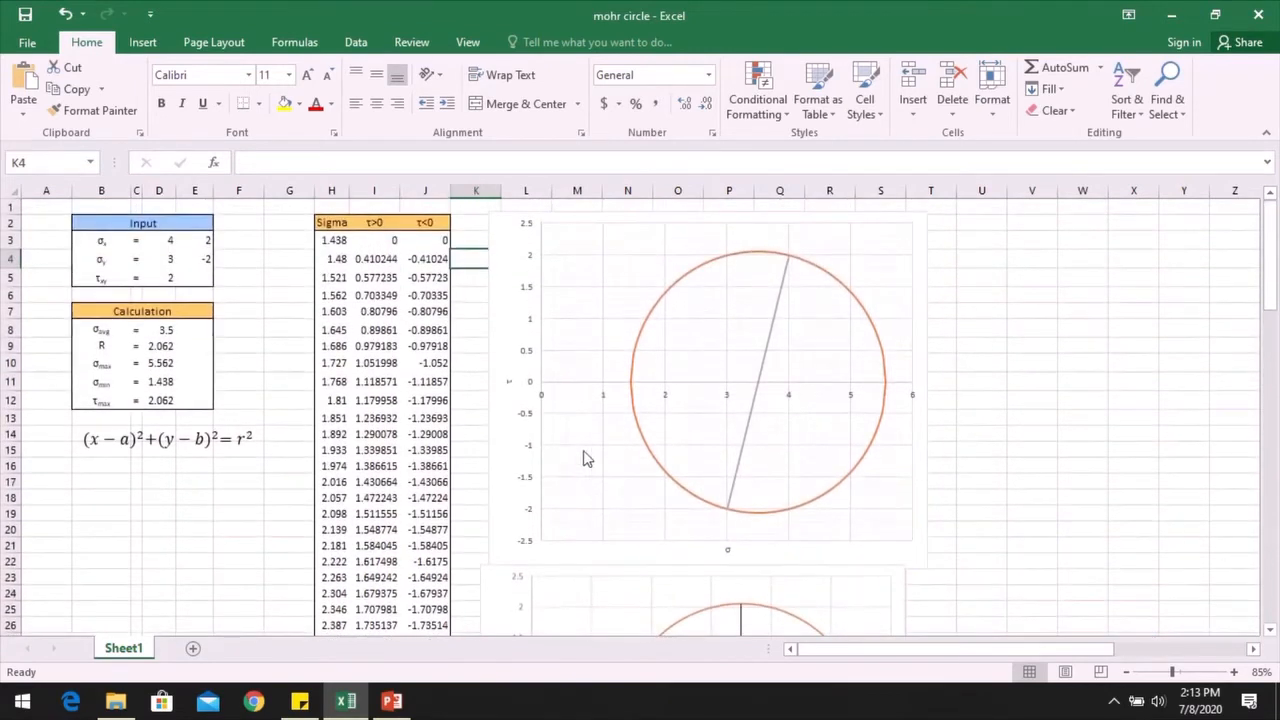
- Review the Input table in B2:E5 and inspect the shear stress formula in cell E3
left_click(972, 650)
left_click_drag(83, 223, 191, 282)
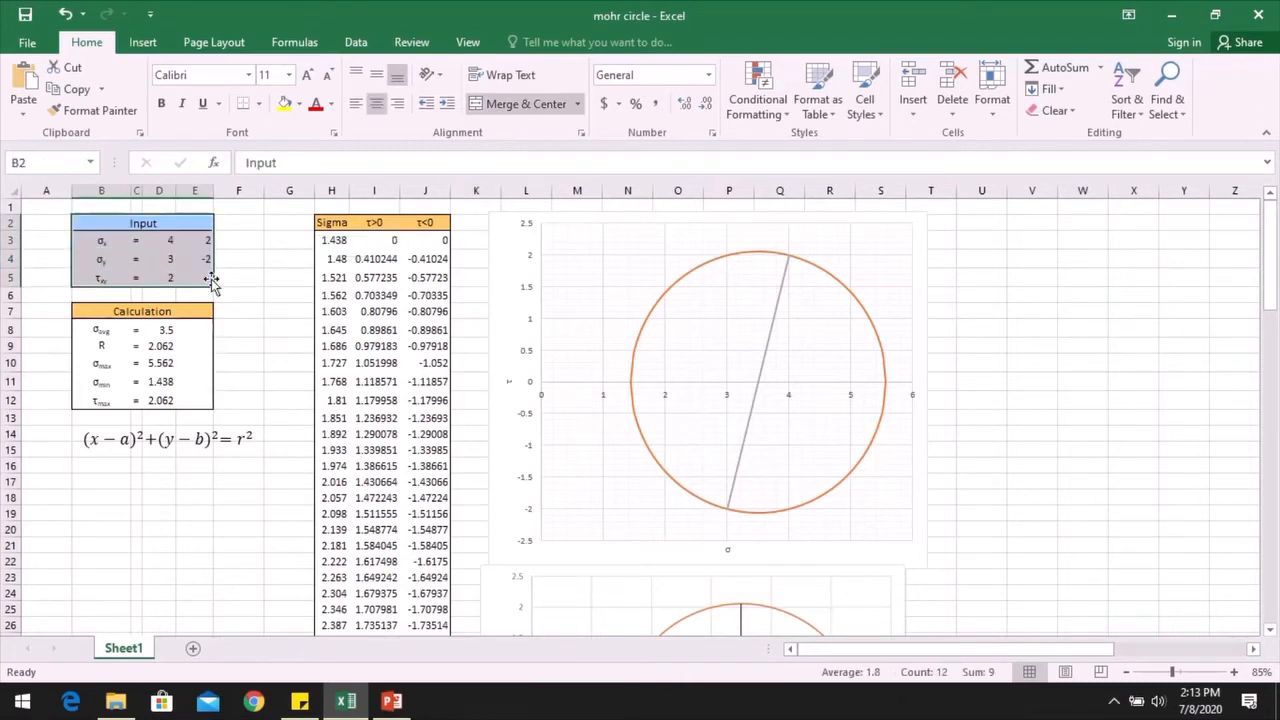
left_click(232, 262)
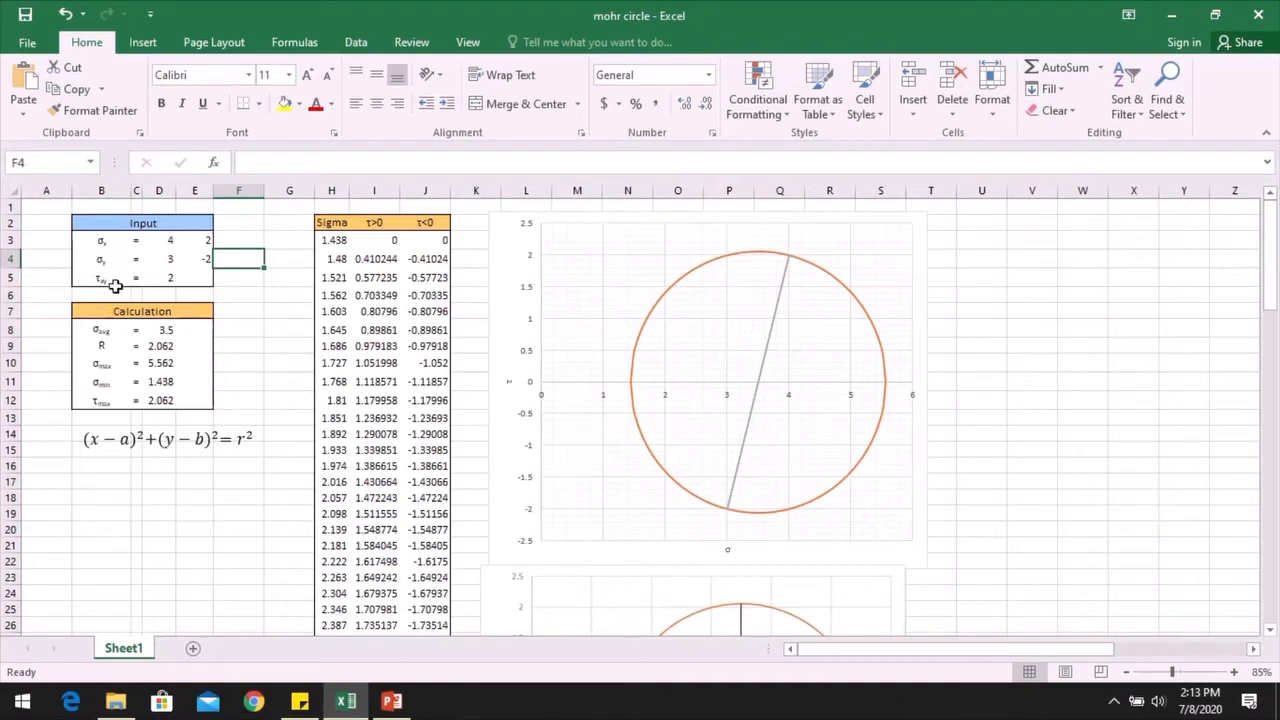
left_click(200, 242)
left_click(291, 162)
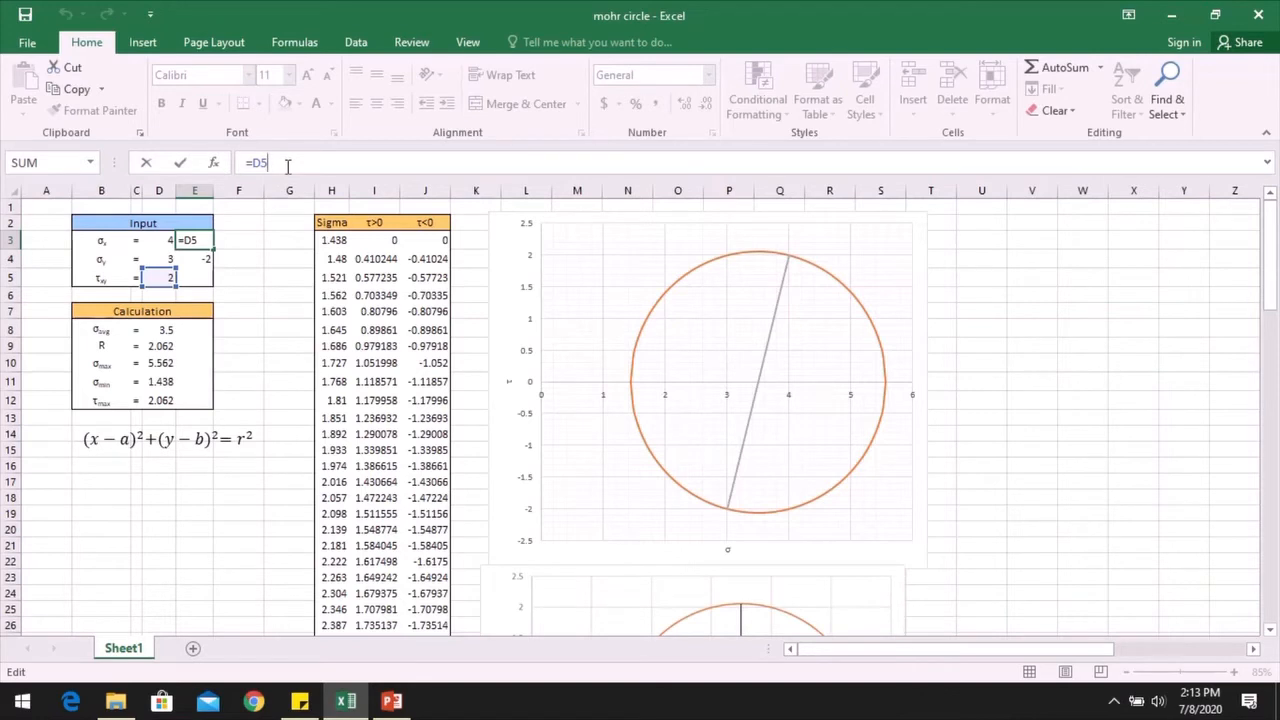
key("ctrl+Return")
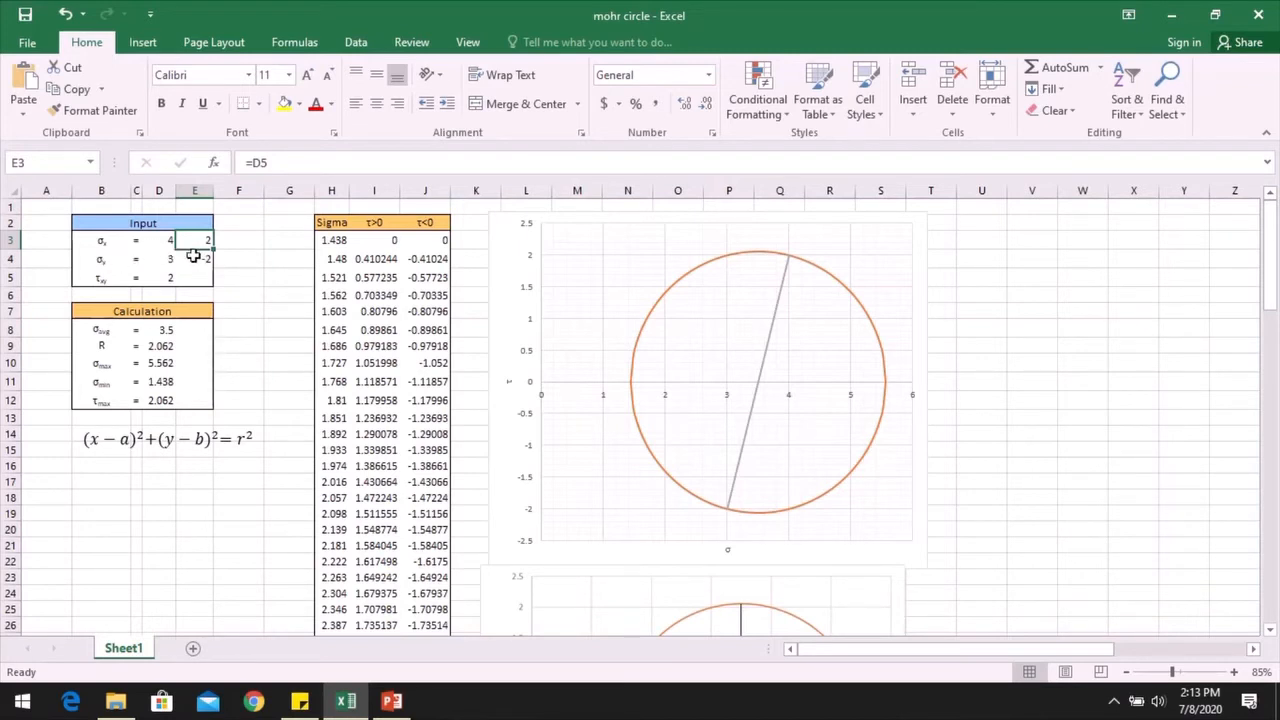
- Inspect the shear stress formula in cell E4 and compare its sign with the stress element sketch
left_click(193, 257)
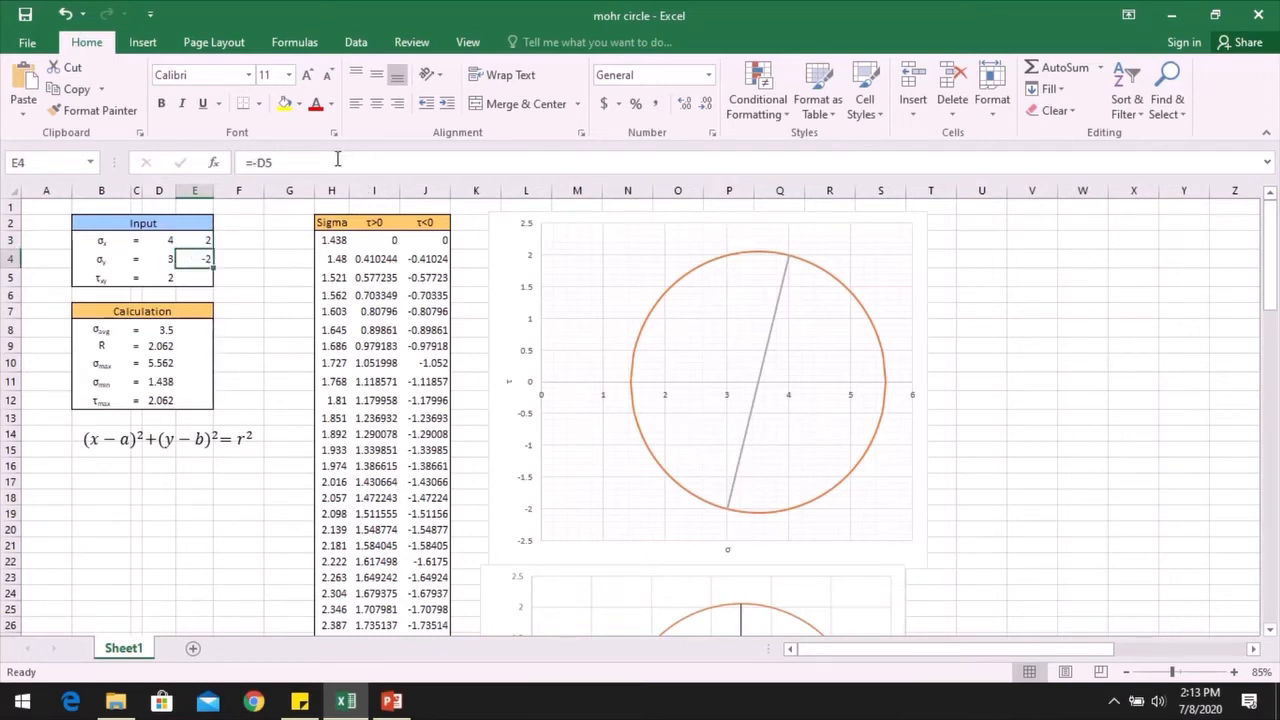
left_click(280, 162)
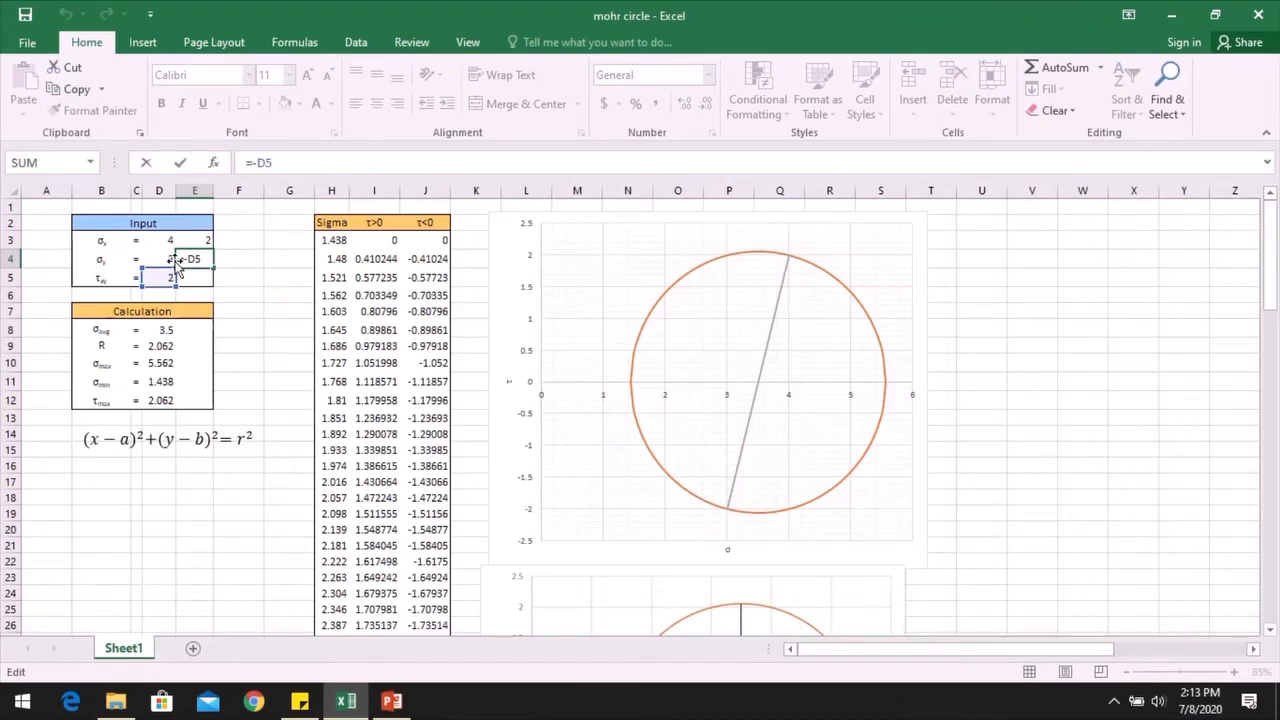
key("Escape")
scroll(772, 330, "down", 9)
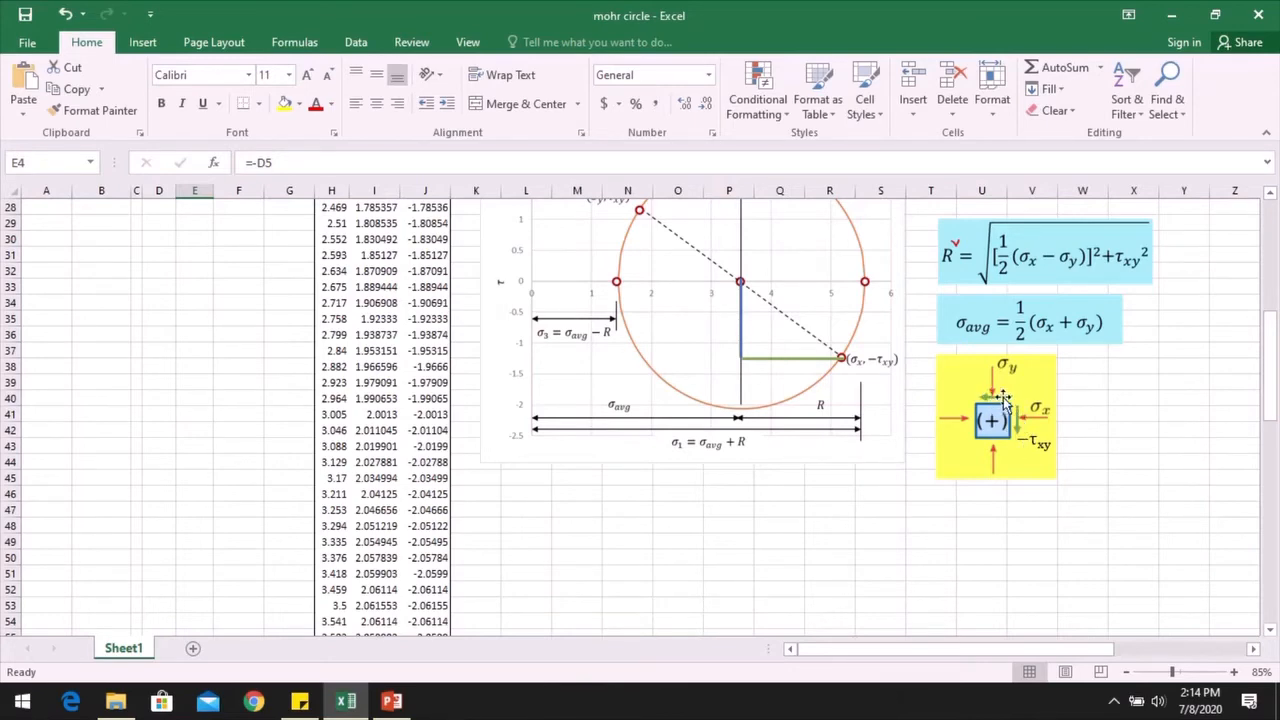
scroll(651, 409, "up", 9)
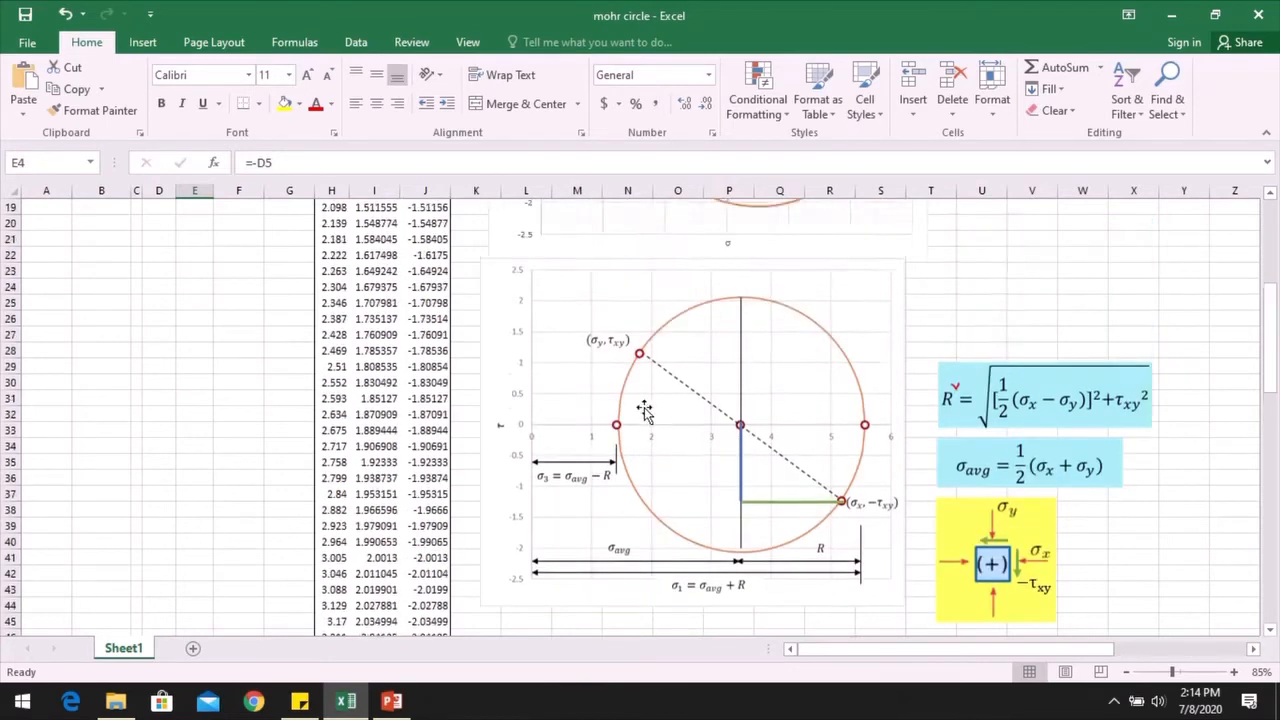
left_click(297, 164)
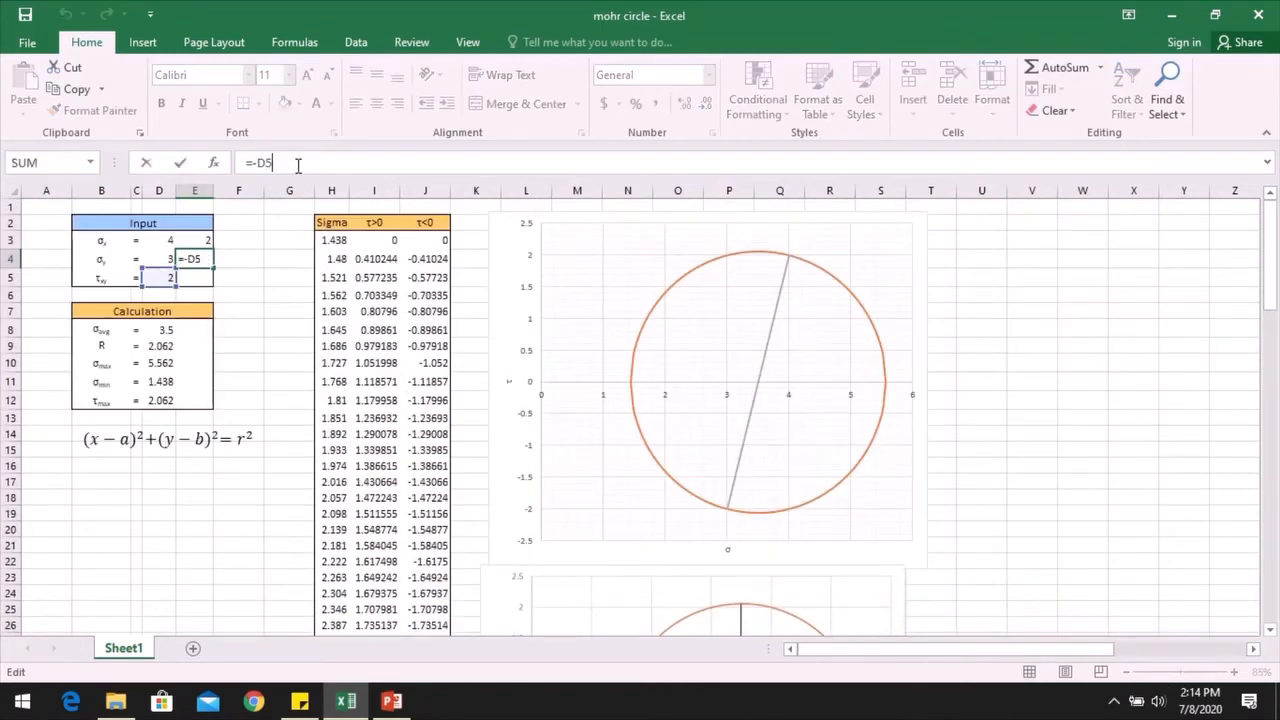
key("Escape")
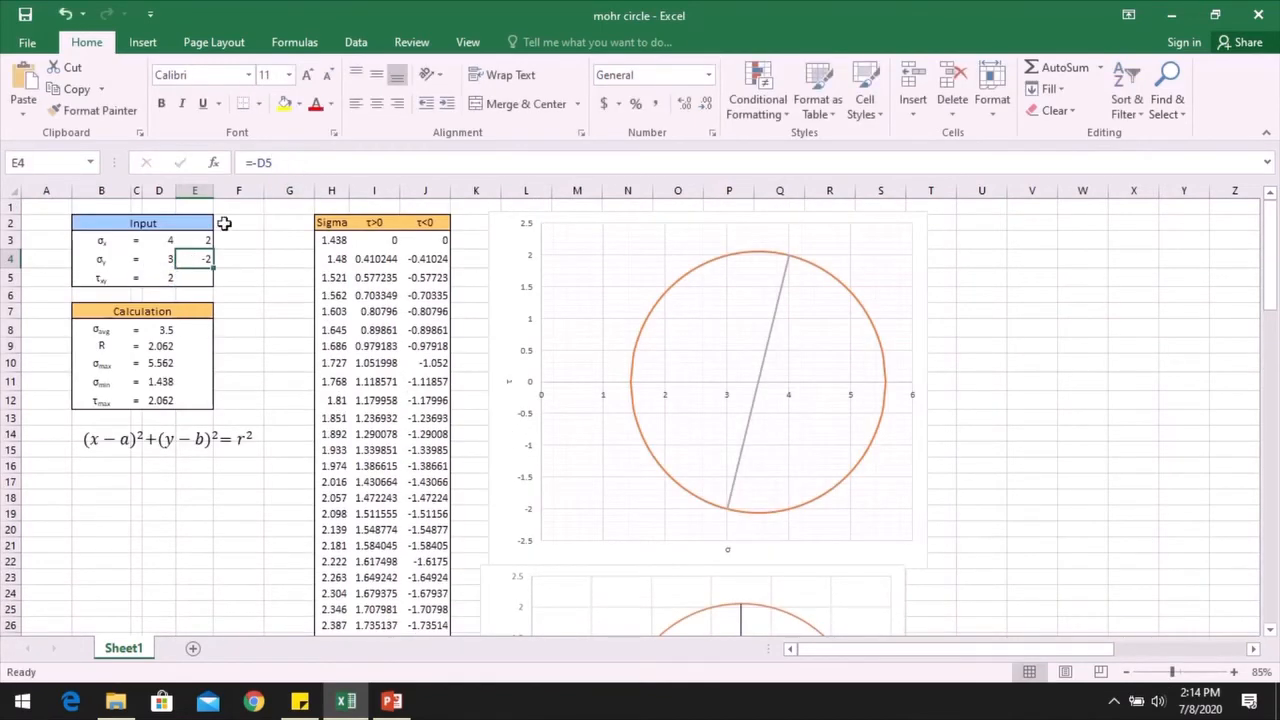
- Inspect the σavg formula in D8 and the R formula in D9, comparing the latter with the written radius equation
scroll(214, 286, "down", 1)
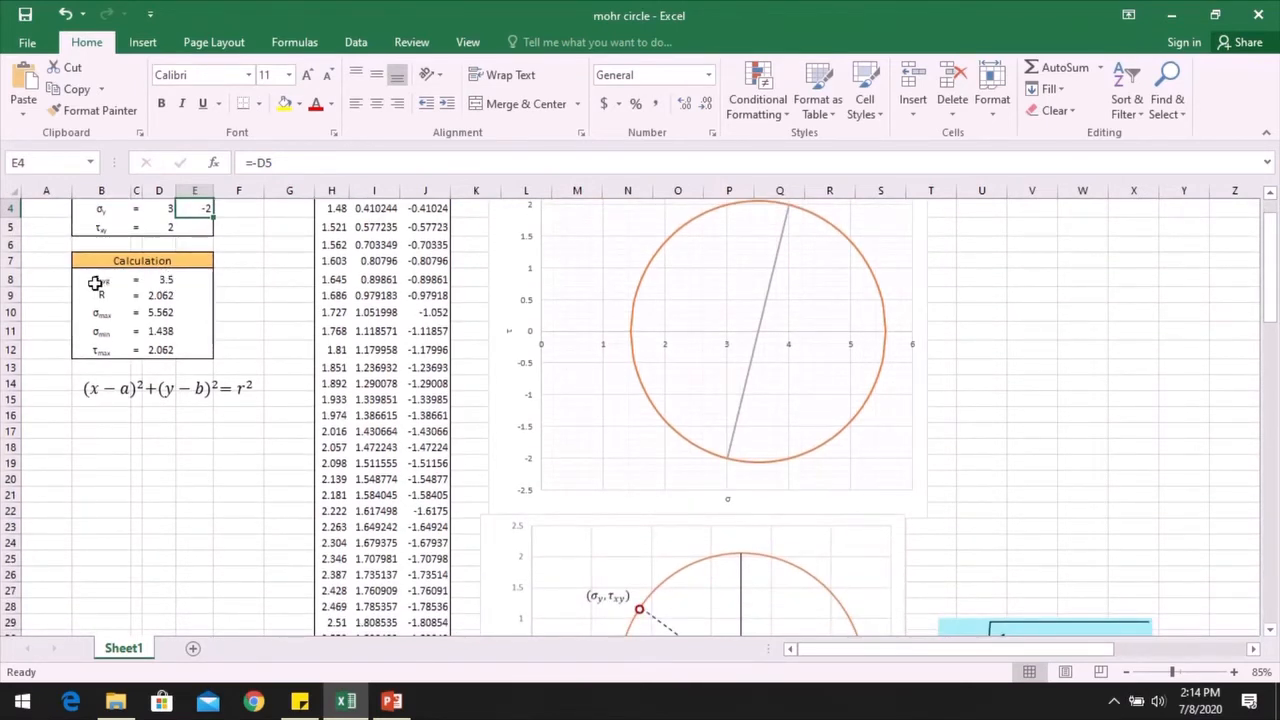
left_click(154, 280)
scroll(160, 285, "up", 1)
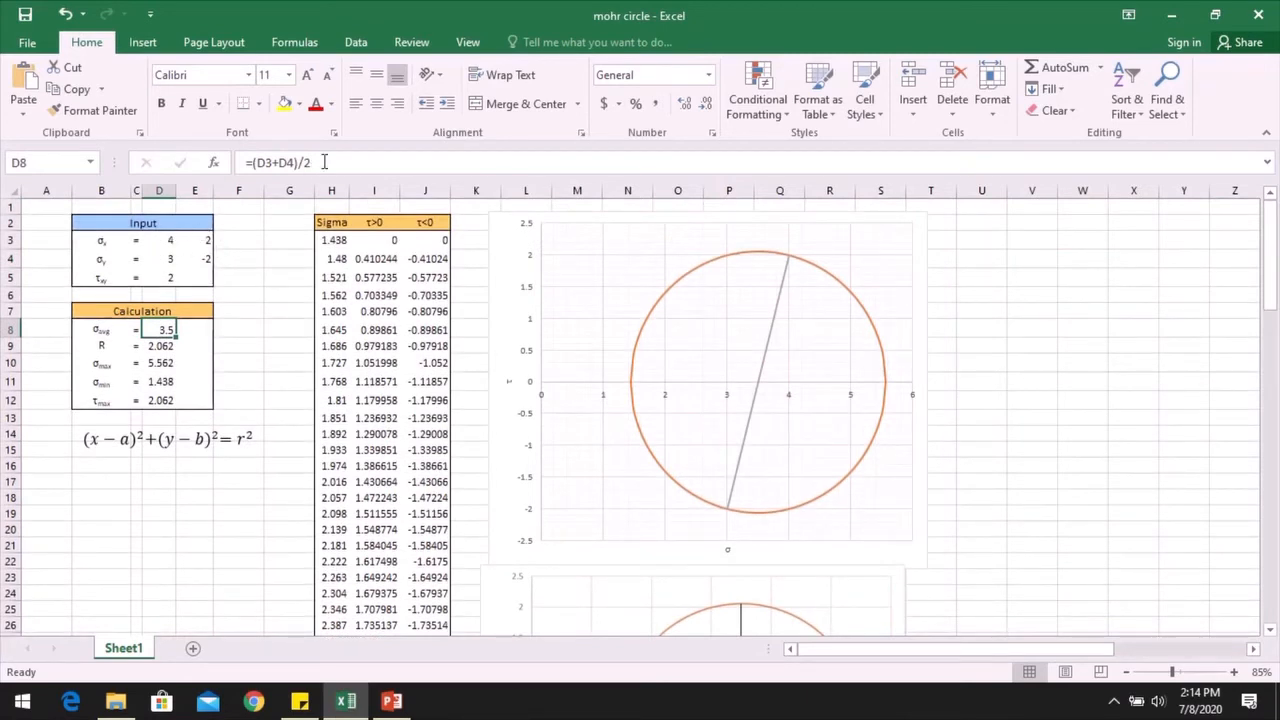
left_click(272, 297)
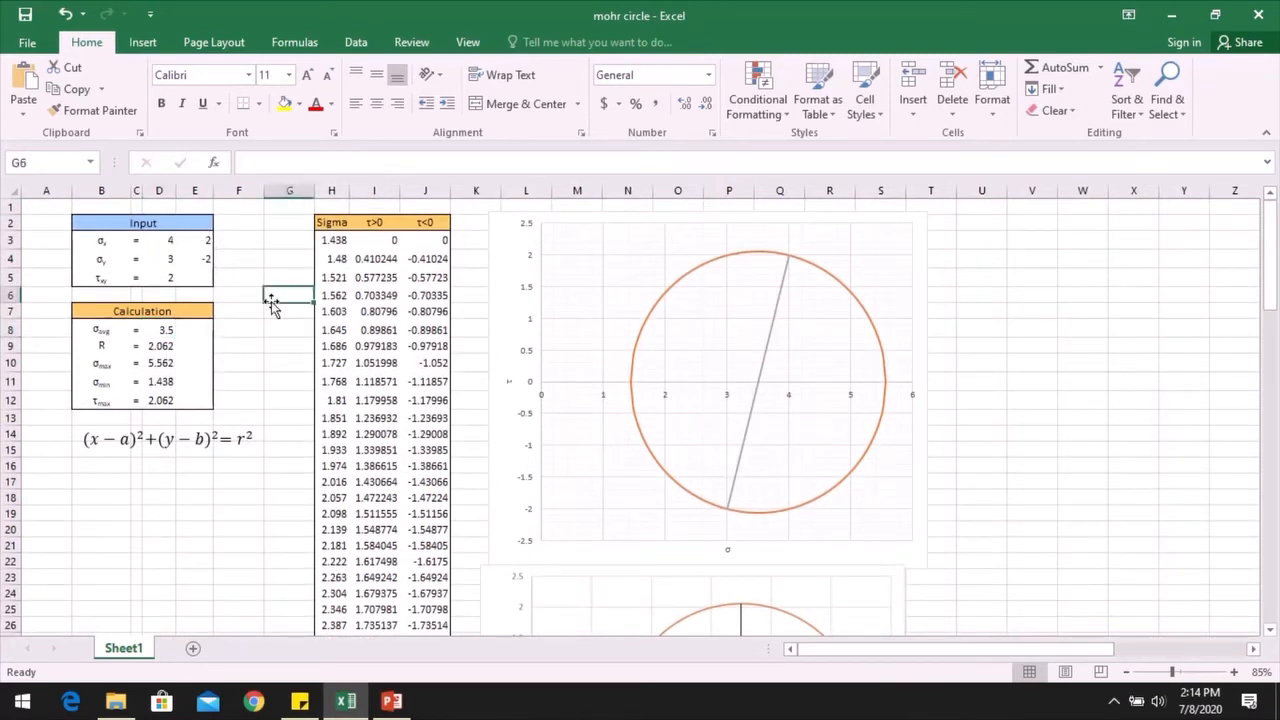
left_click(154, 346)
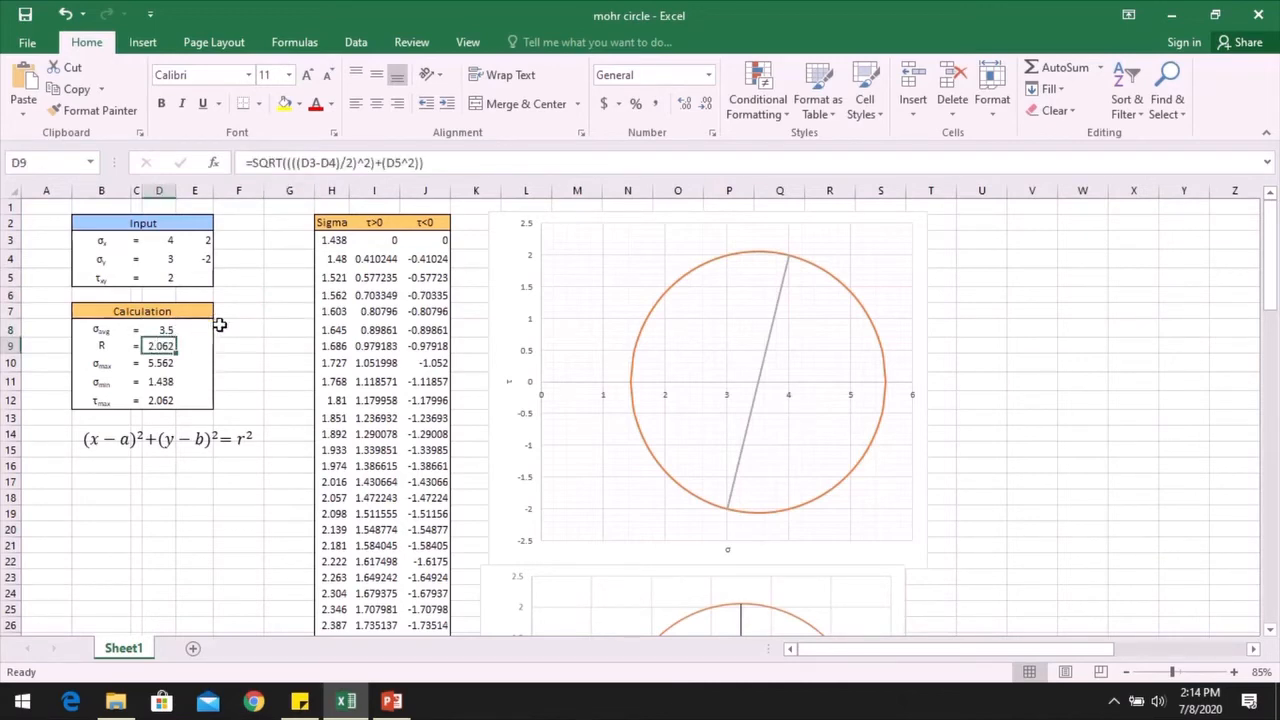
scroll(229, 326, "down", 7)
scroll(1020, 349, "up", 7)
- Inspect the σmax formula in D10 and the σmin formula in D11 without changing them
left_click(160, 363)
left_click(152, 381)
double_click(152, 381)
key("Escape")
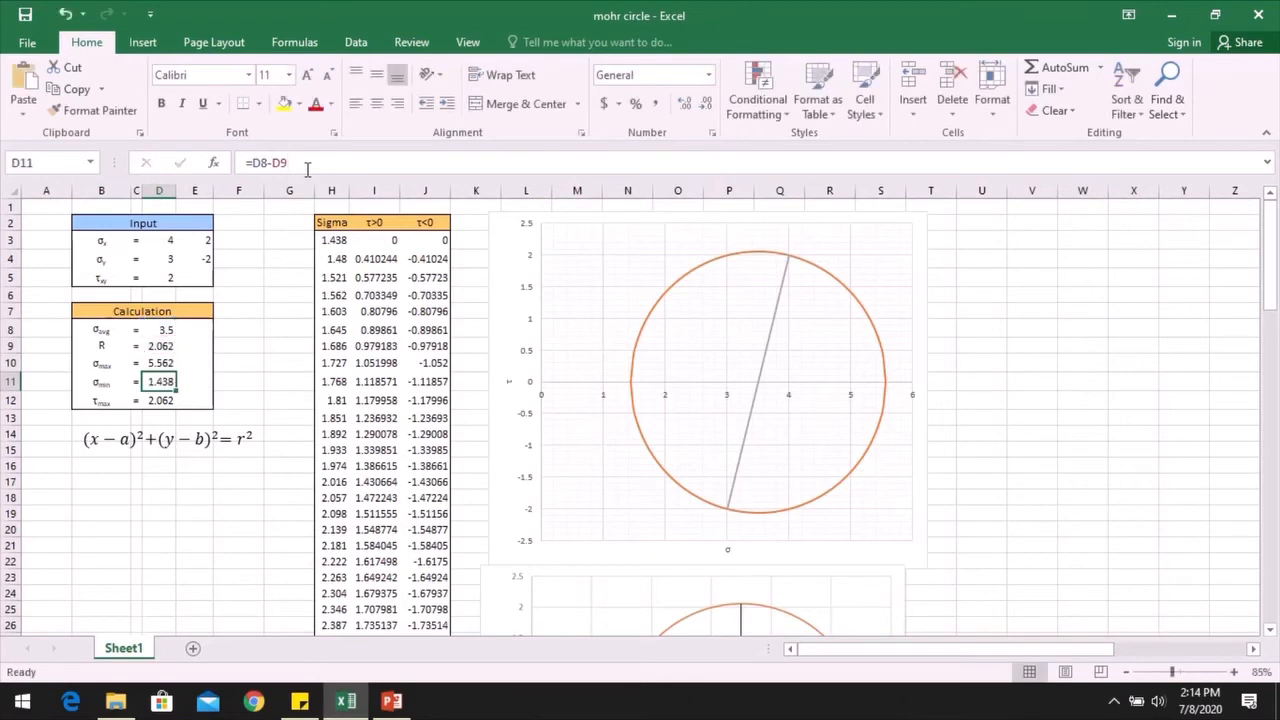
- Check the peak of the annotated circle against the τmax formula in cell D12
scroll(140, 375, "down", 1)
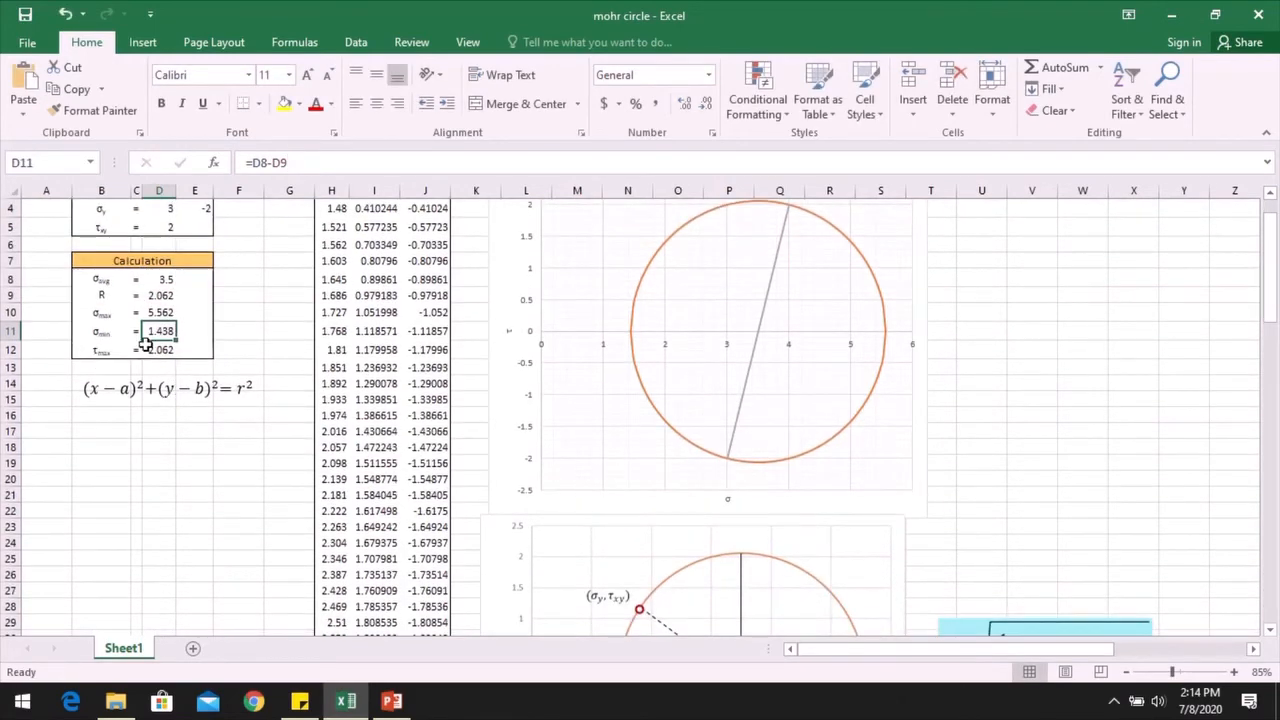
scroll(170, 345, "down", 4)
scroll(190, 342, "down", 1)
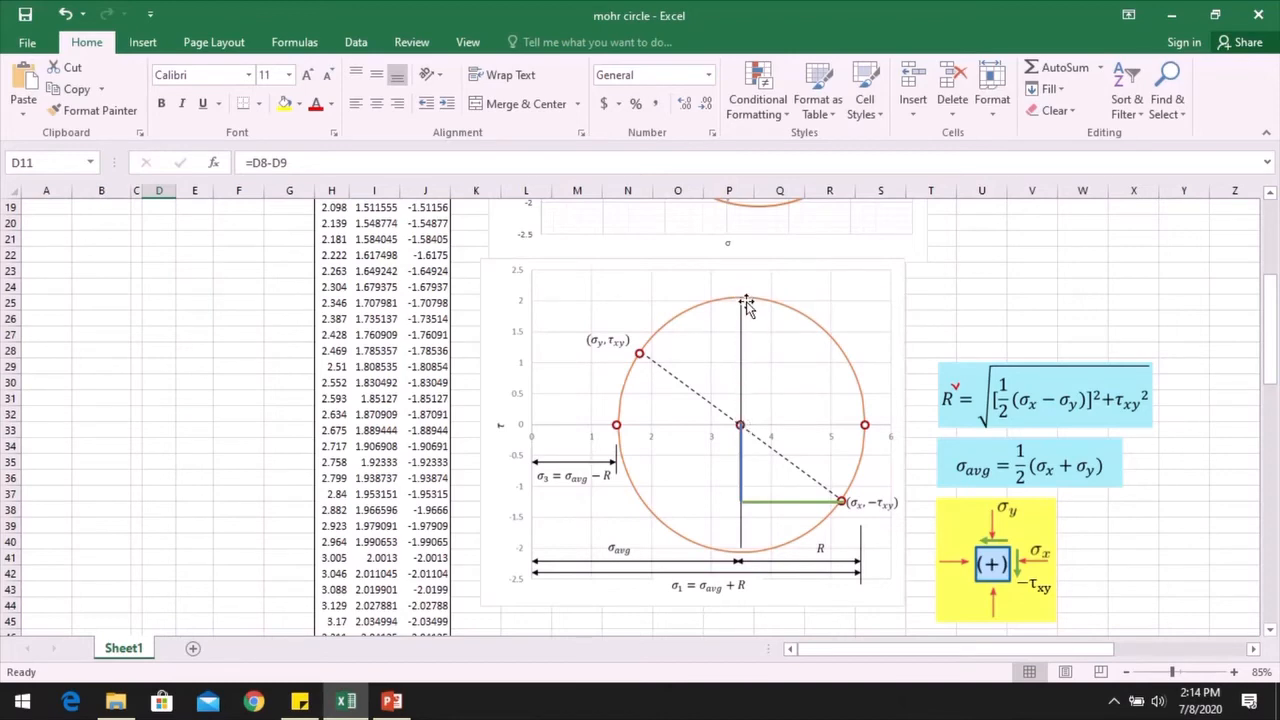
scroll(741, 300, "up", 6)
left_click(153, 401)
double_click(153, 401)
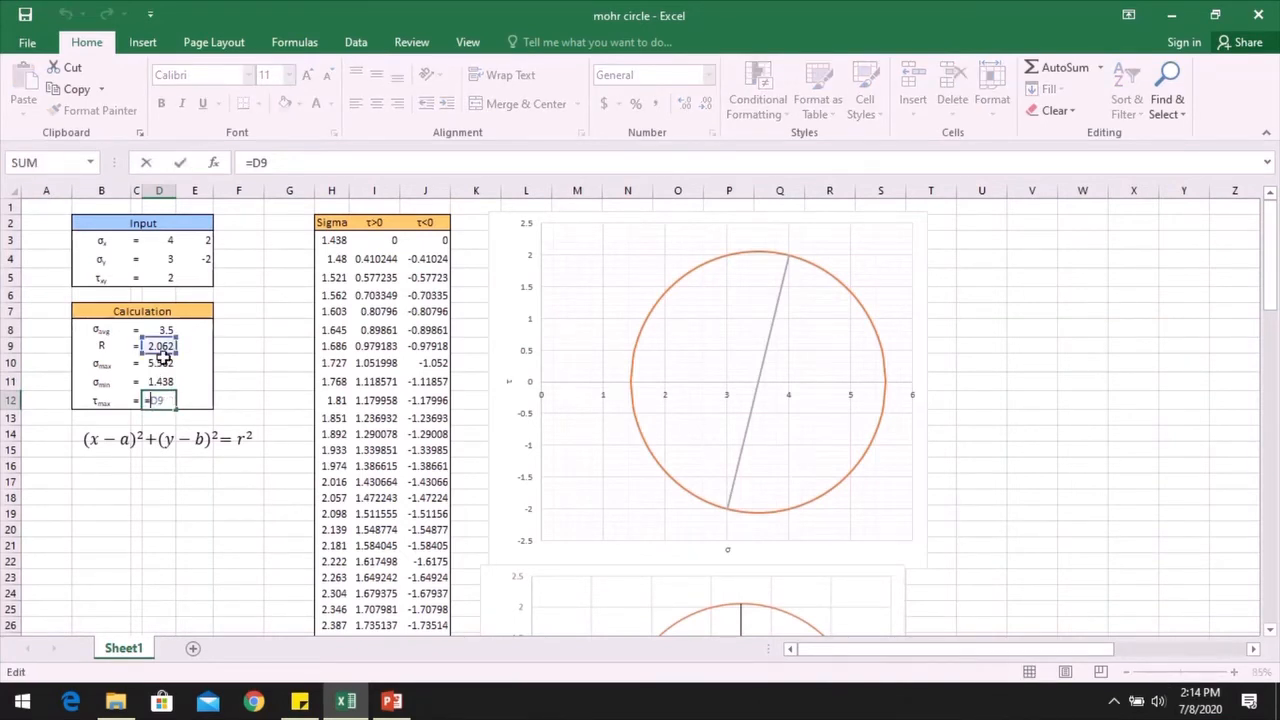
key("Escape")
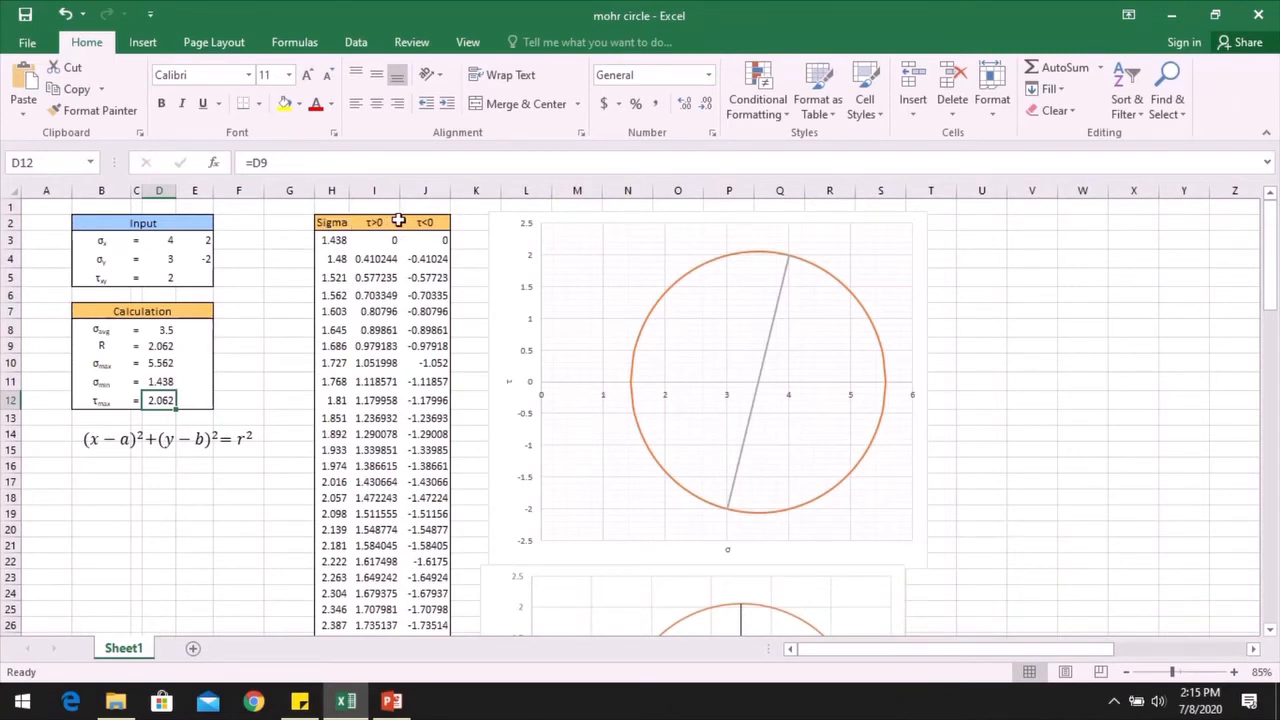
- Review the Sigma, τ>0 and τ<0 column headings and relate them to the ends of the plotted circle
left_click(337, 221)
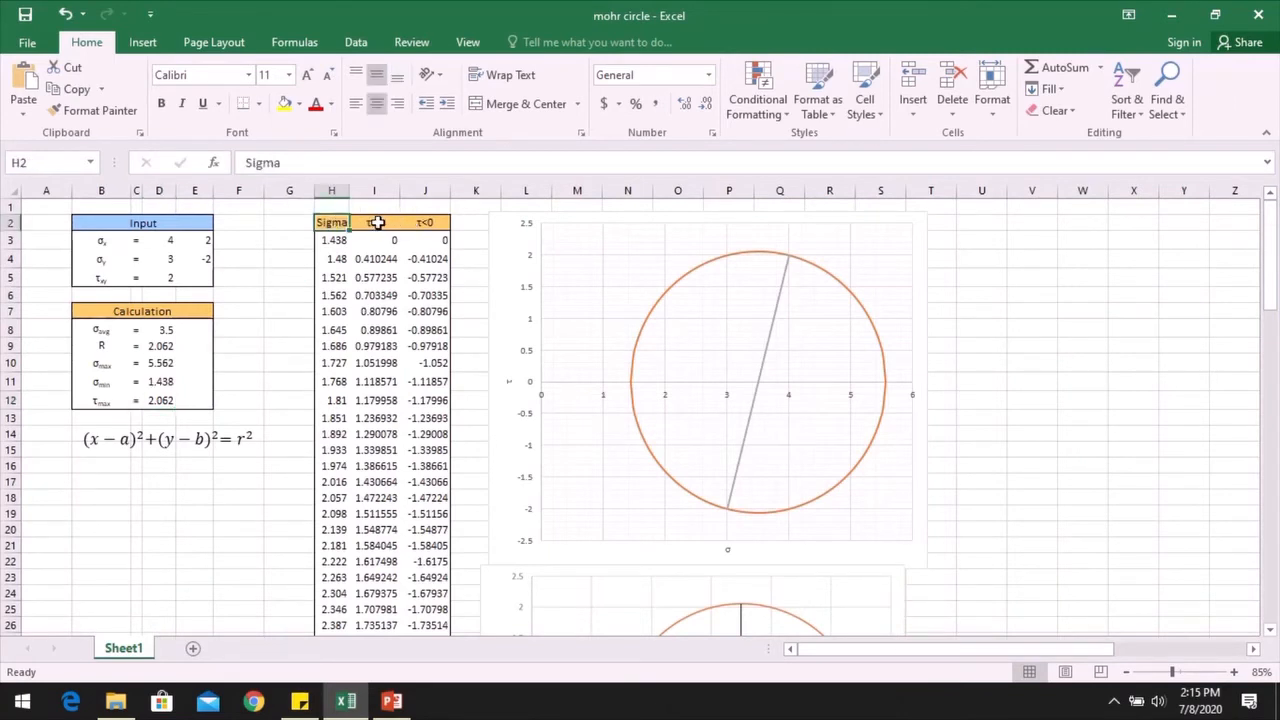
left_click(380, 222)
left_click(425, 224)
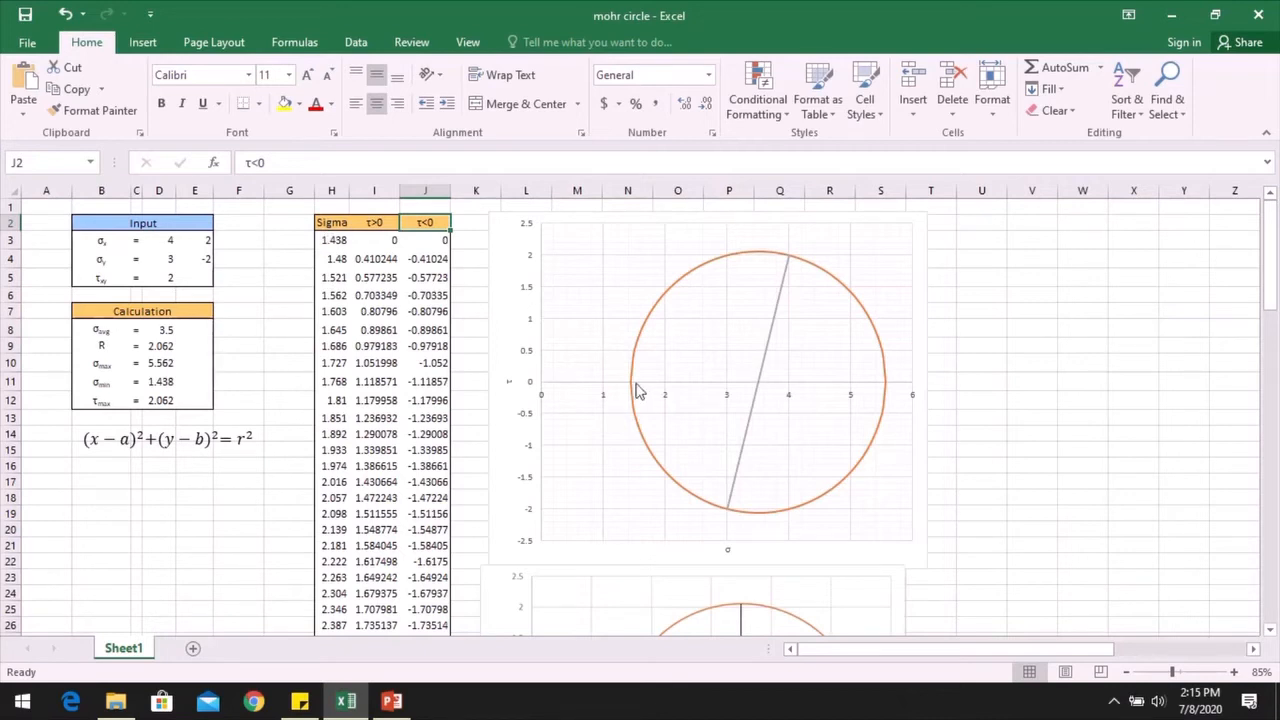
mouse_move(636, 390)
mouse_move(887, 390)
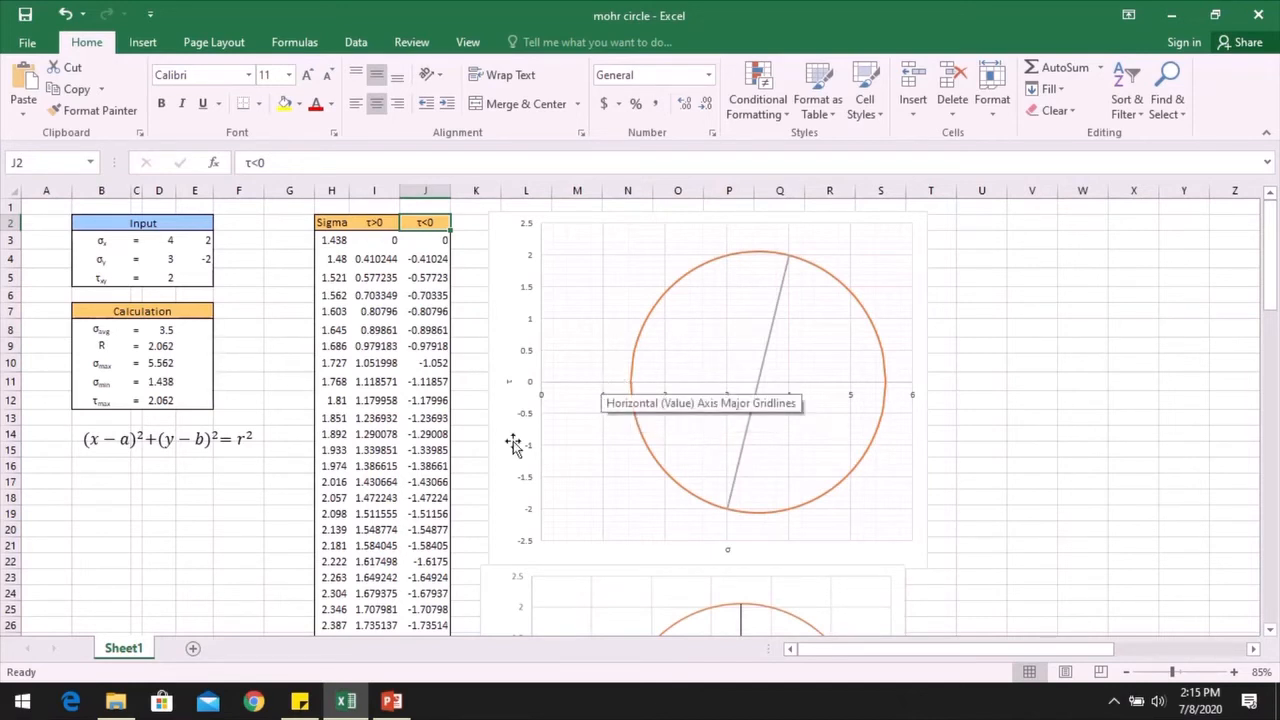
- Examine the circle equation below the Calculation table against the circle's two crossings of the σ axis
left_click(218, 481)
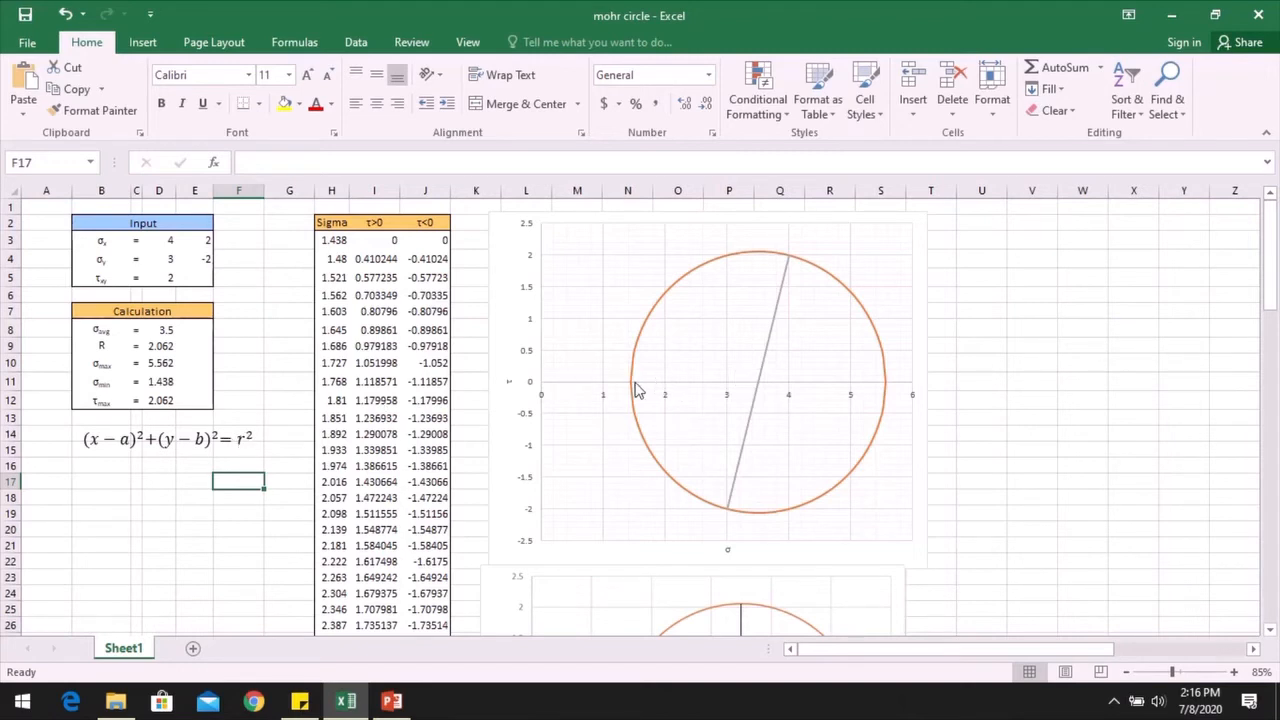
mouse_move(632, 391)
left_click(172, 437)
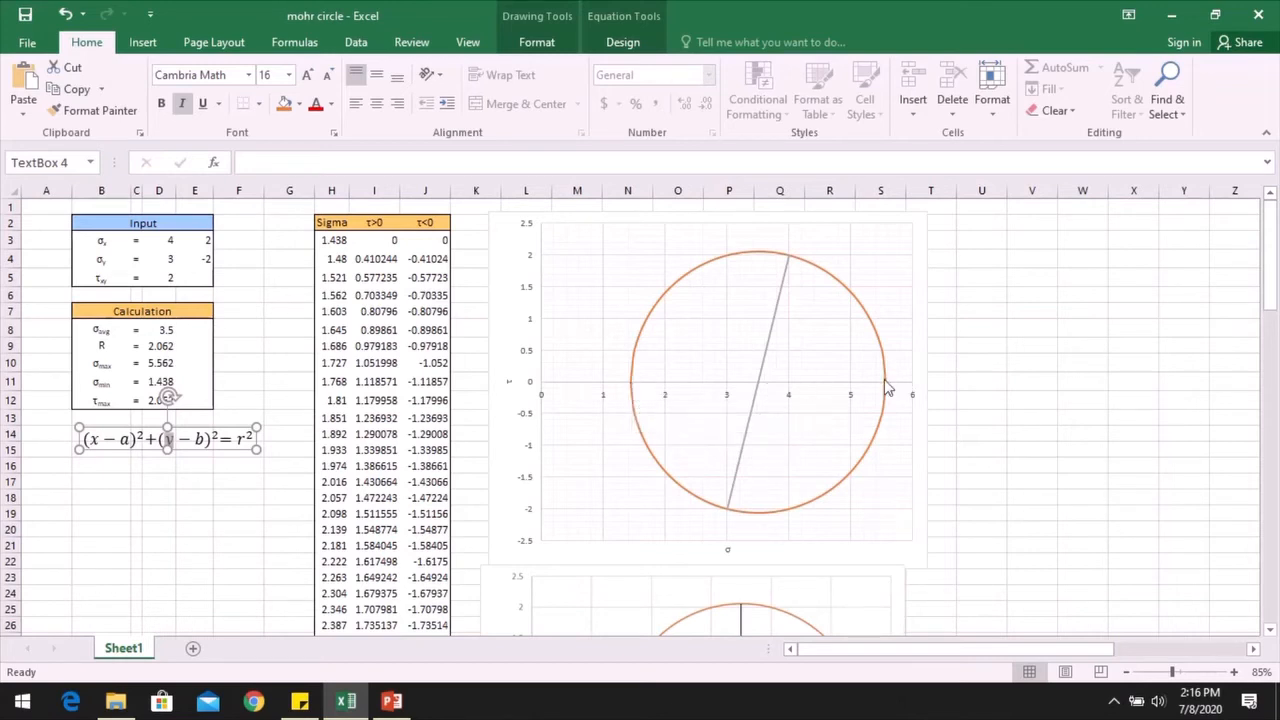
mouse_move(885, 390)
- Delete the τ>0 series forming the upper half of the first chart's circle and undo the deletion
left_click(871, 325)
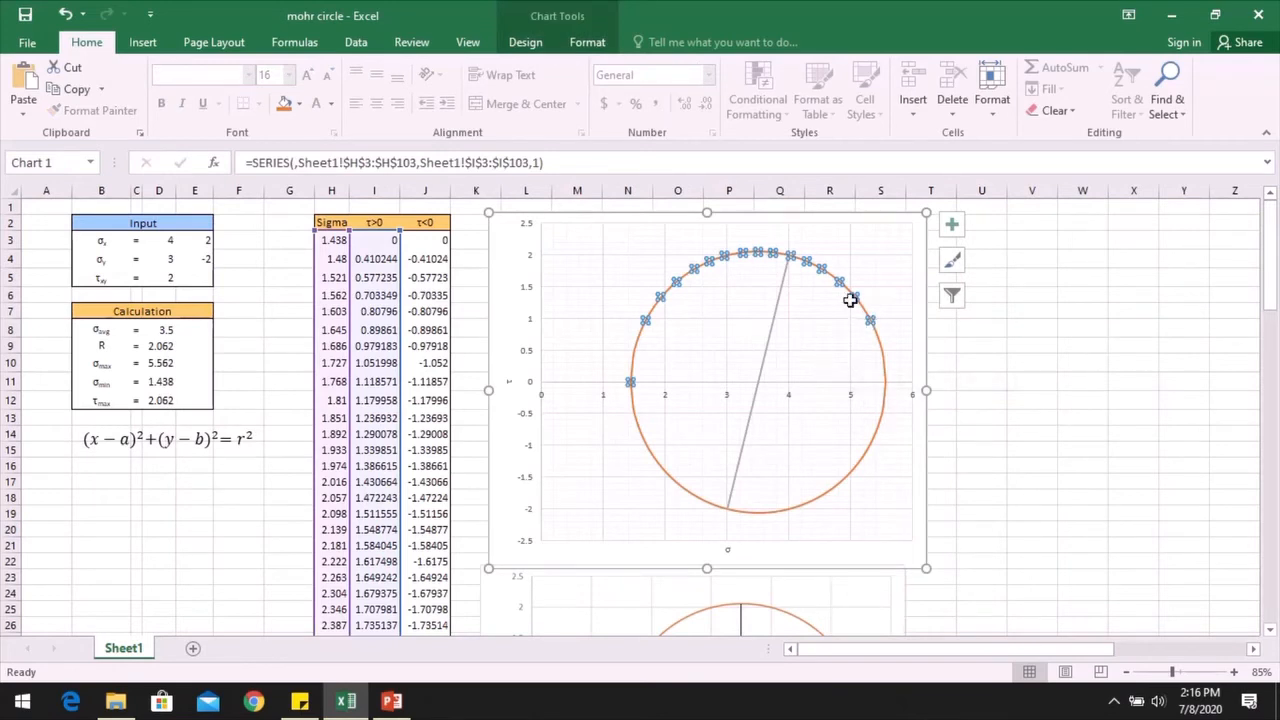
mouse_move(850, 299)
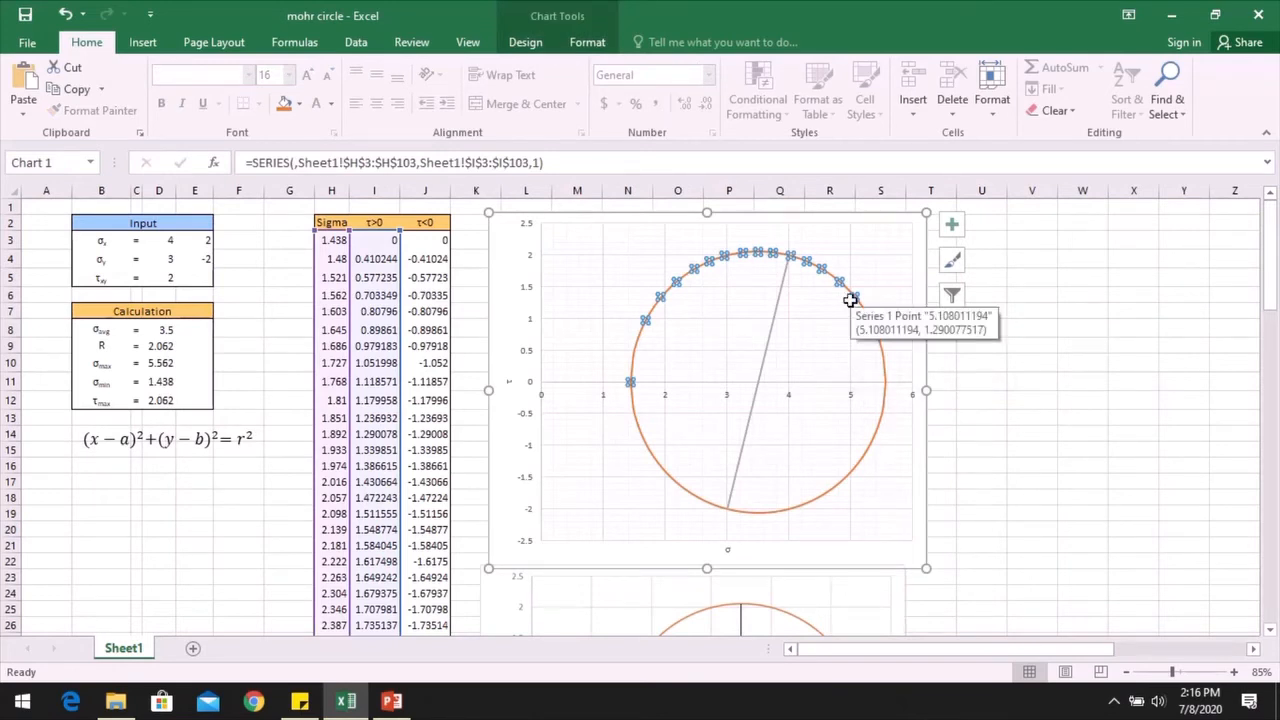
key("Delete")
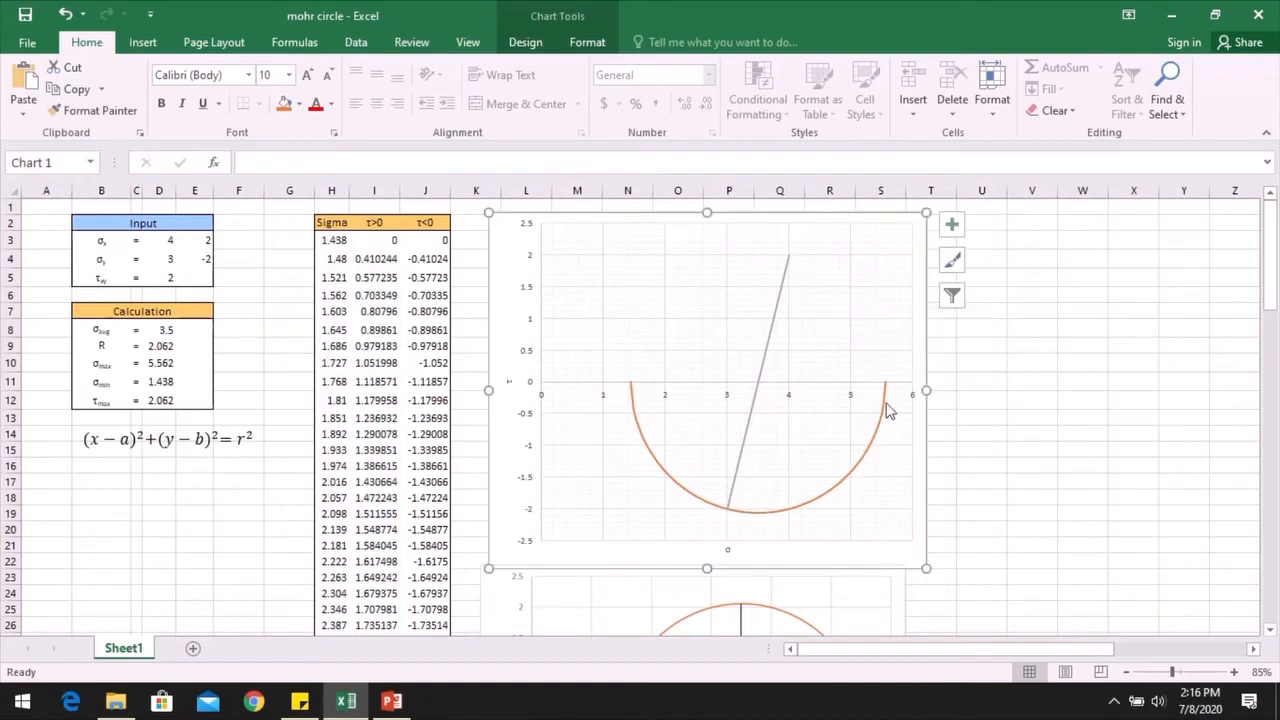
key("ctrl+z")
left_click(1073, 344)
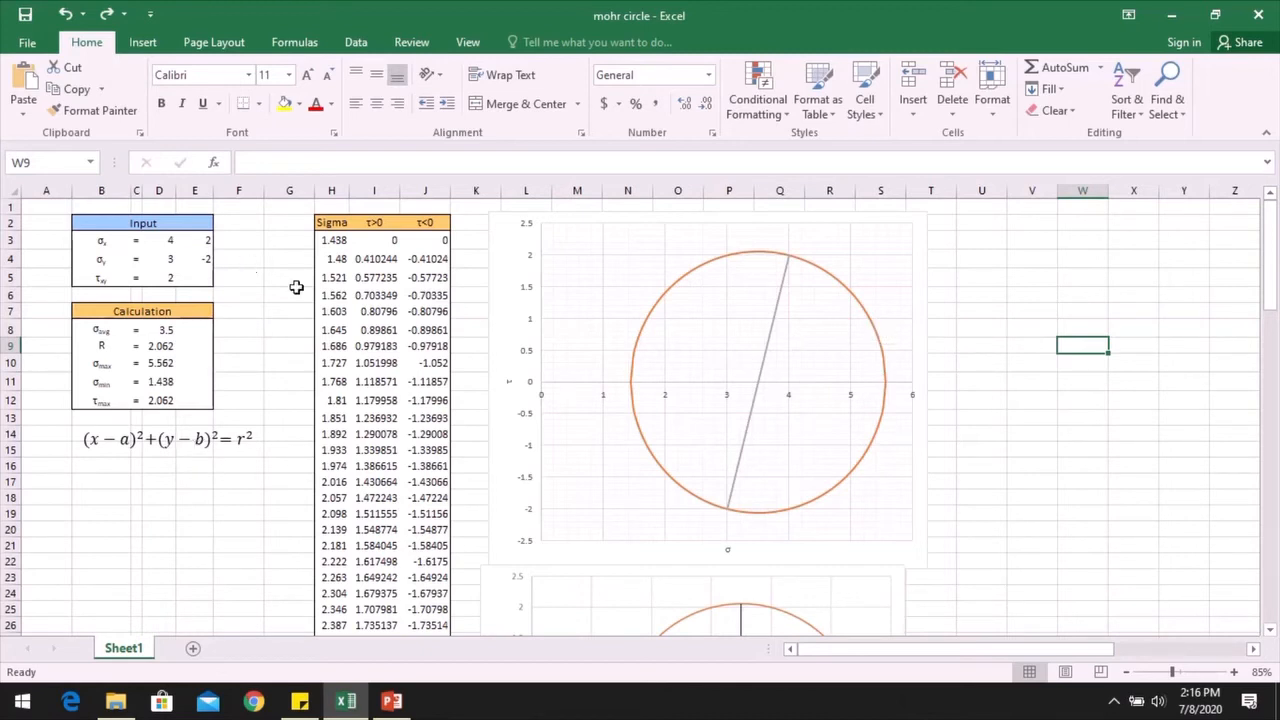
- Inspect the formula of the first Sigma value in cell H3 and trace its reference to the Calculation table
left_click(333, 241)
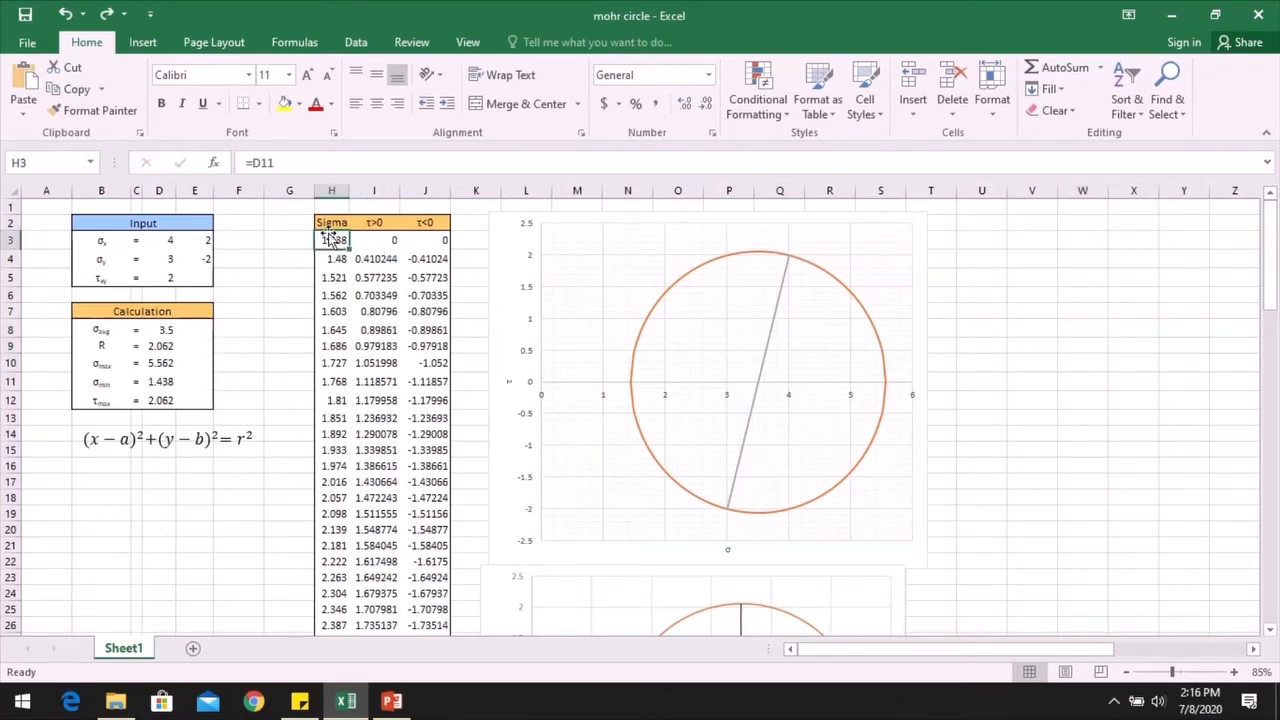
double_click(333, 240)
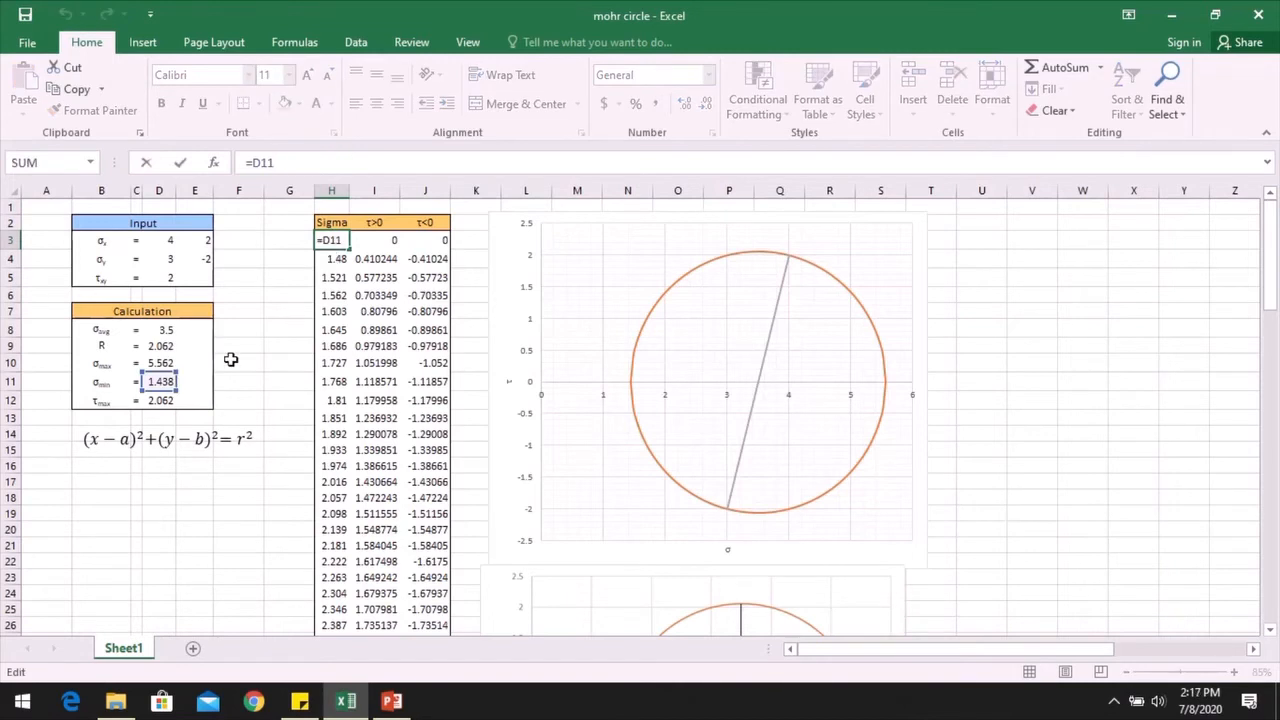
left_click(270, 285)
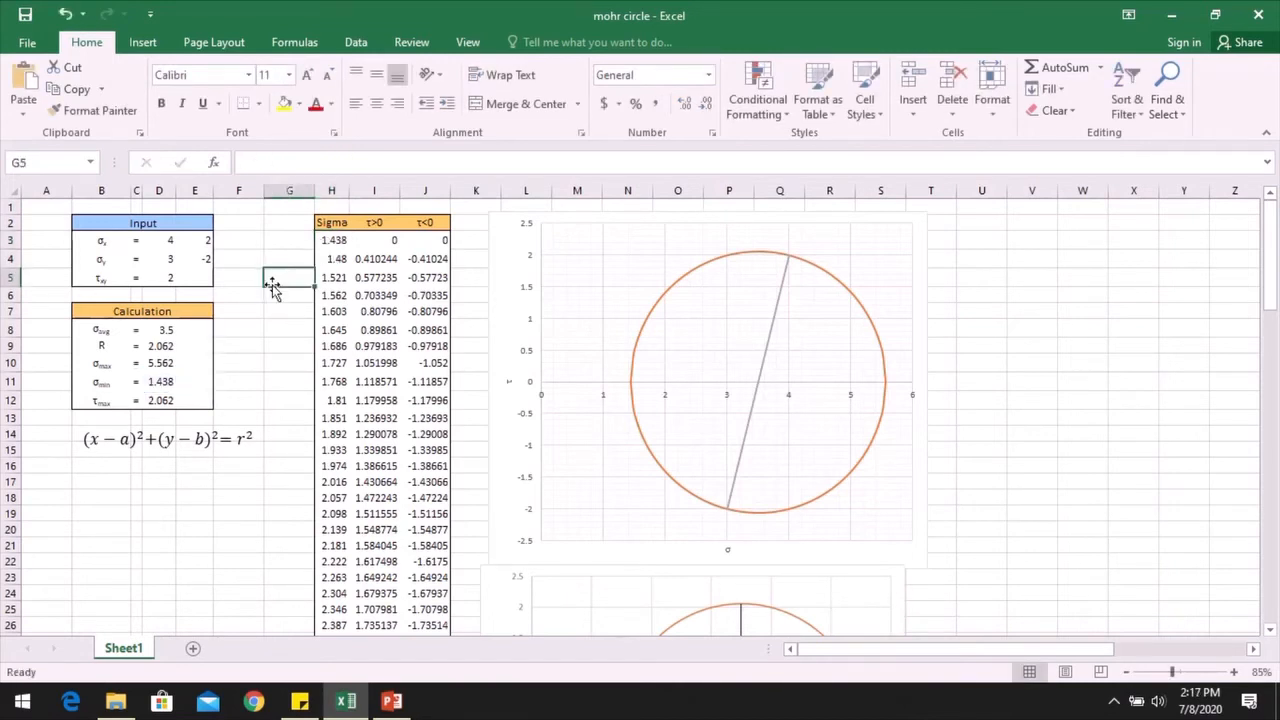
- Inspect the formula of the second Sigma value in cell H4 and trace its references to H3, D10 and D11
left_click(333, 257)
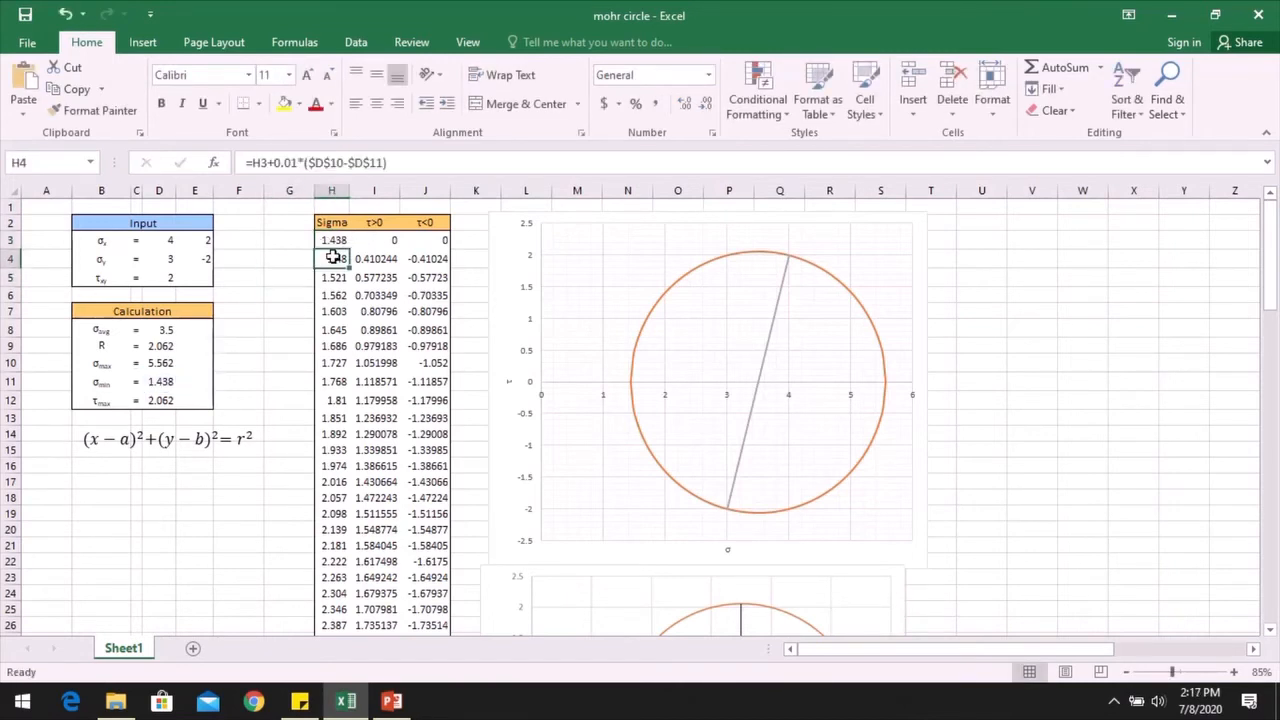
left_click(424, 162)
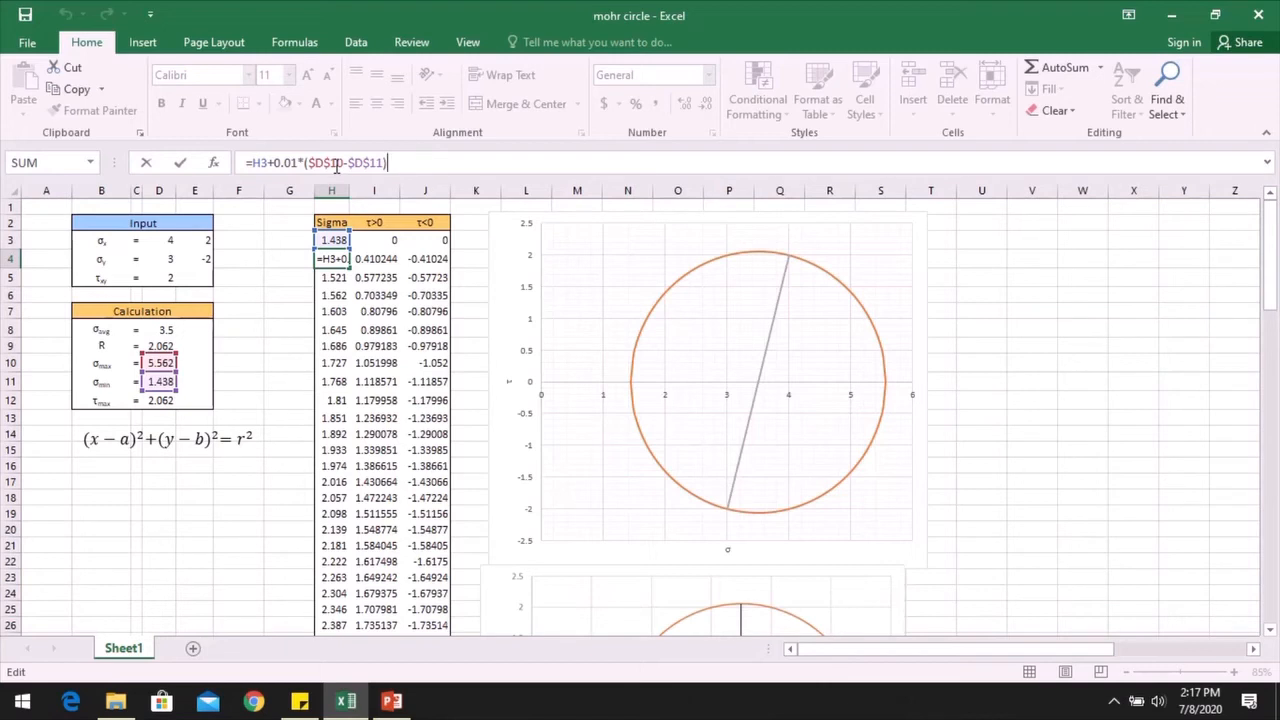
key("ctrl+Return")
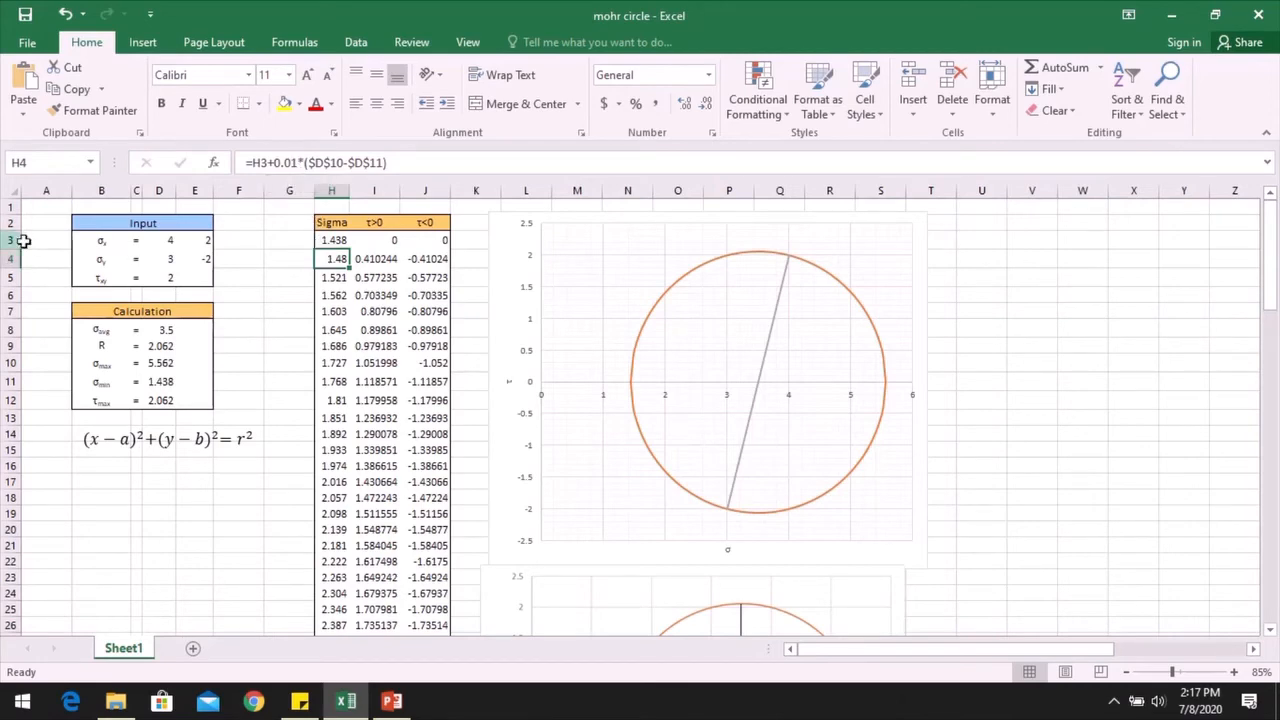
- Review the Sigma column from its first value in H3 down to its last value in row 103
left_click(330, 240)
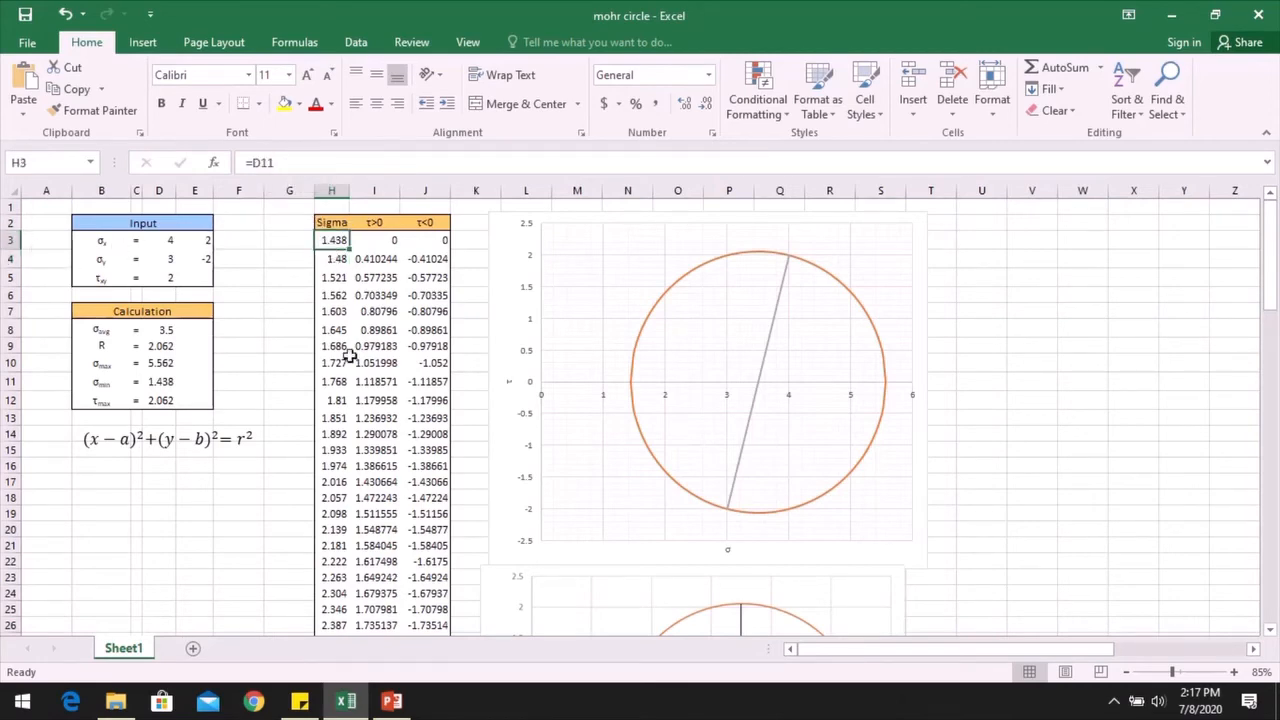
scroll(269, 357, "down", 7)
scroll(269, 357, "down", 20)
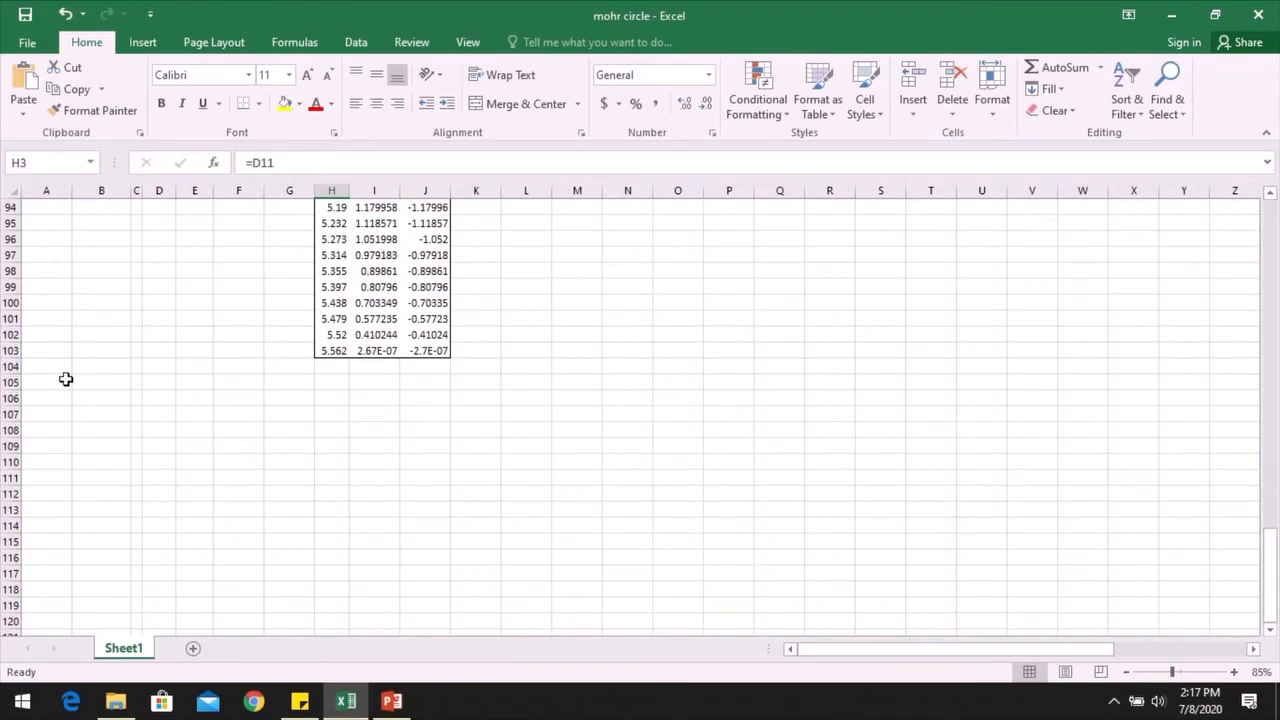
scroll(274, 369, "up", 20)
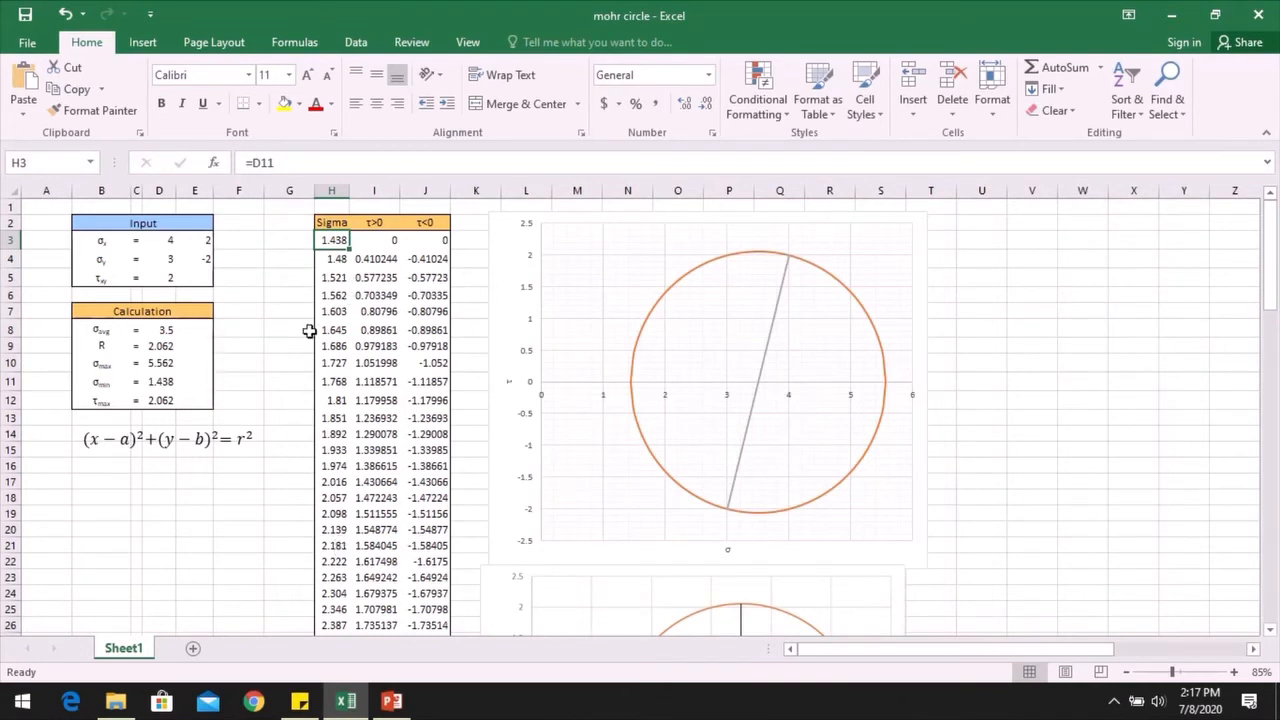
- Inspect the IF(ISERROR(SQRT…)) formula of the first τ>0 value in I3 and trace its references to the radius and average stress
left_click(373, 239)
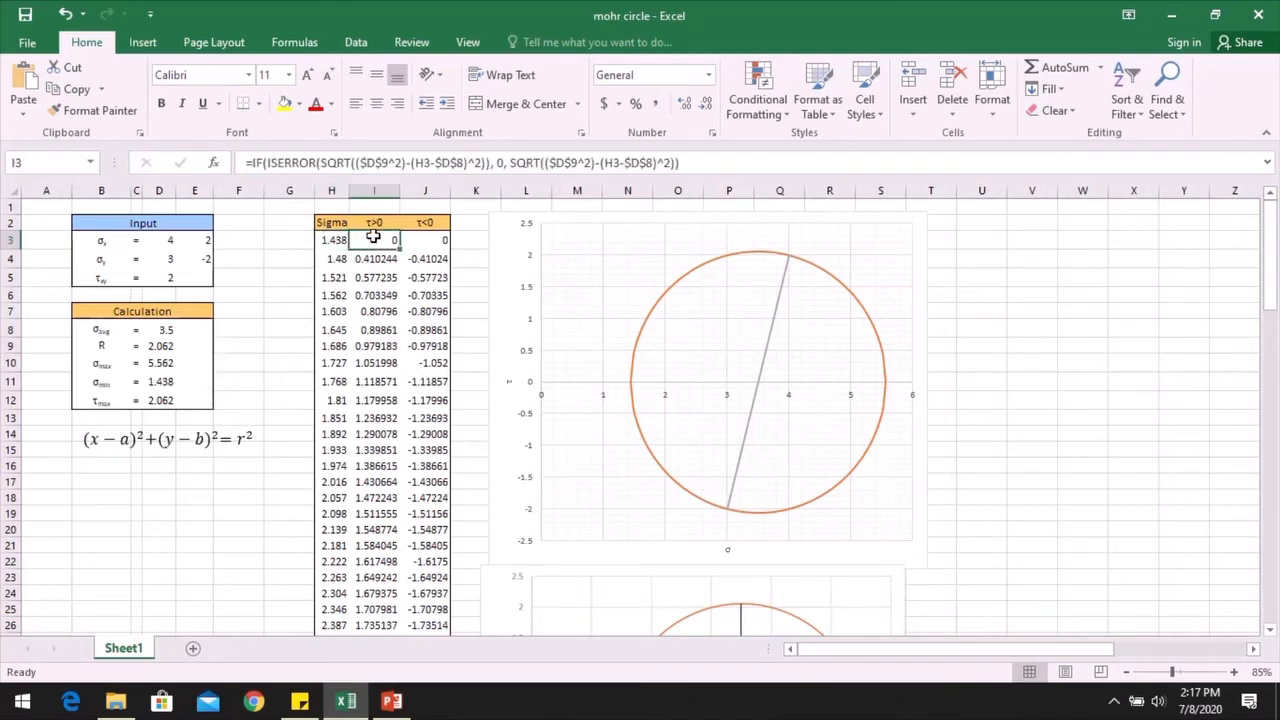
left_click(703, 163)
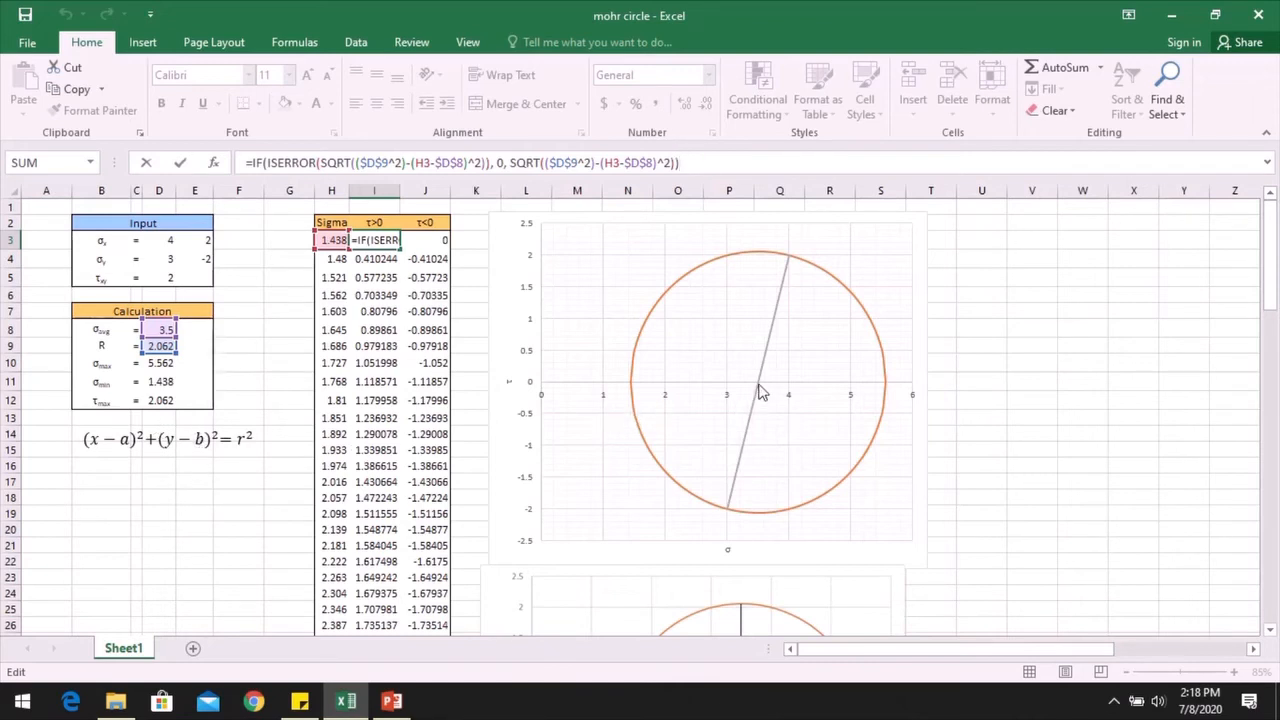
mouse_move(757, 386)
left_click(265, 163)
key("ctrl+Return")
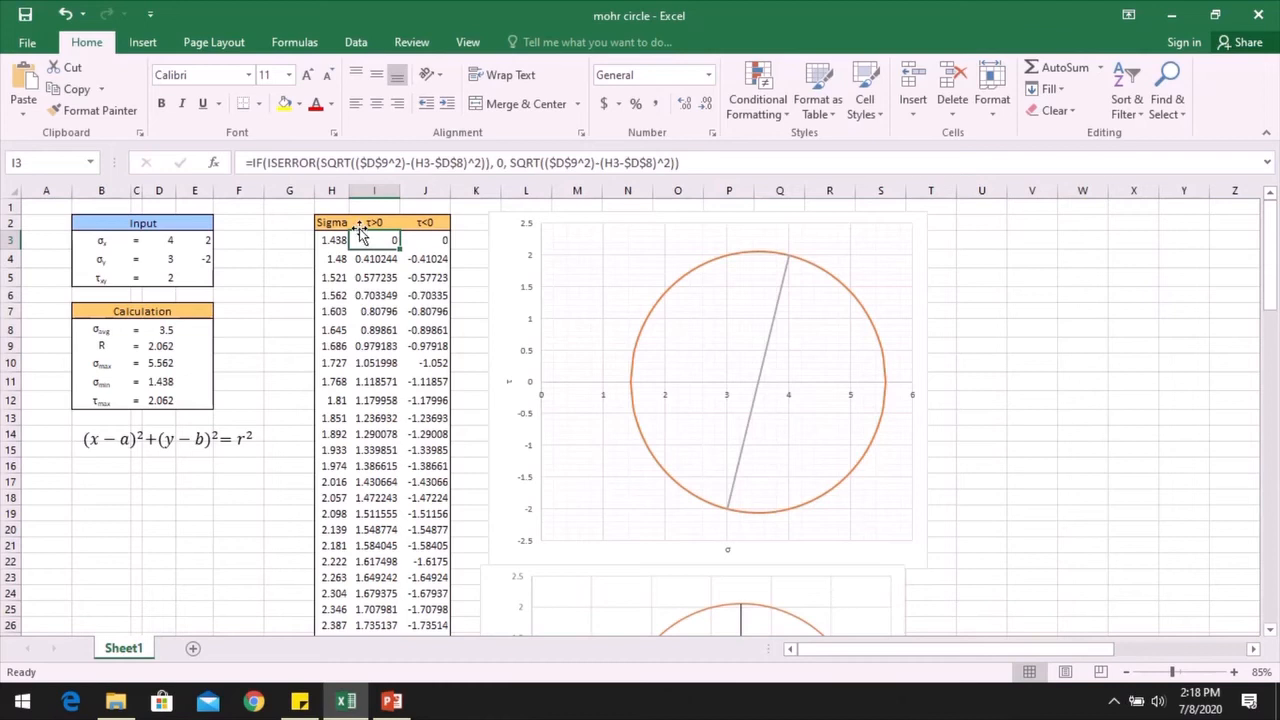
- Inspect the formulas of the first two τ<0 values in J3 and J4 and trace their references to the τ>0 column
left_click(418, 243)
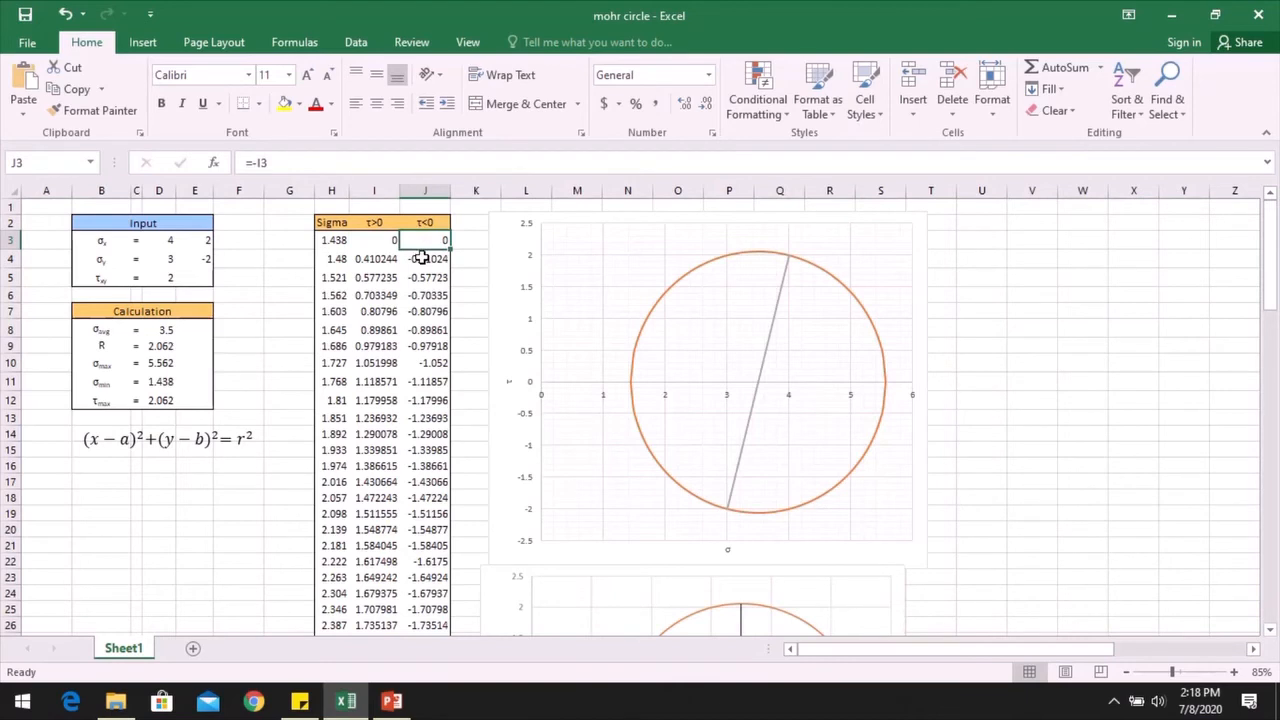
key("F2")
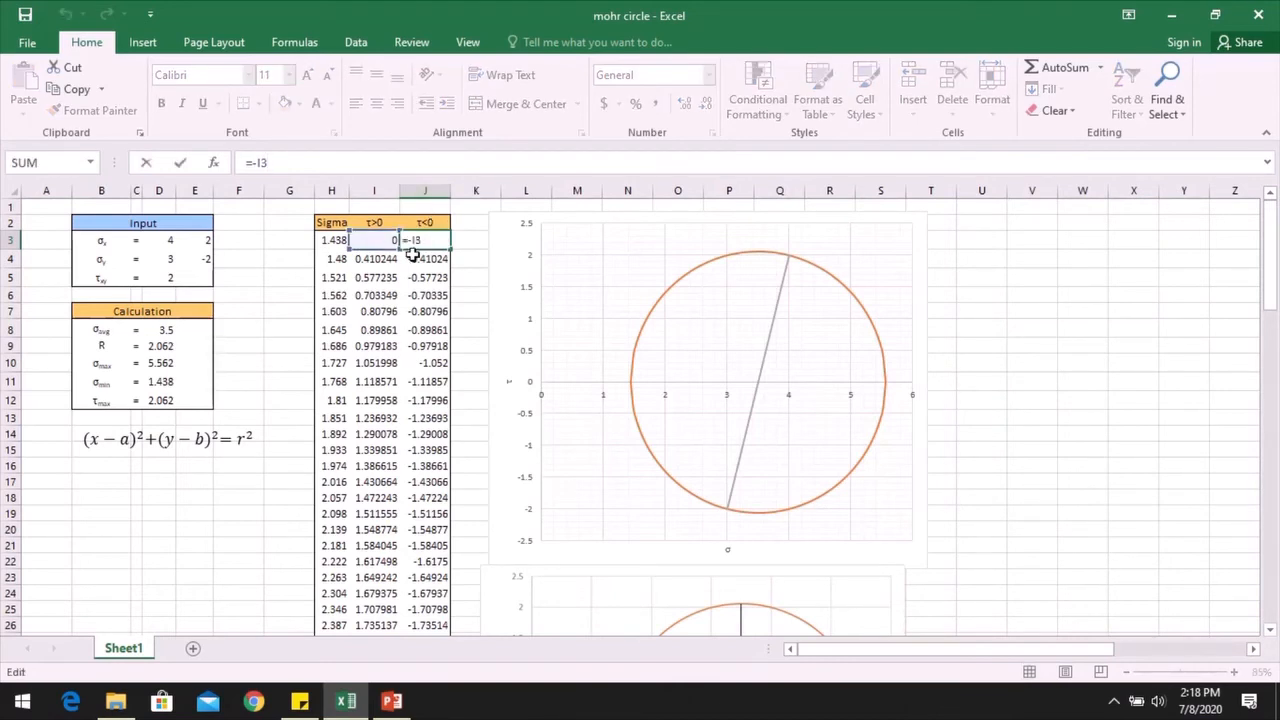
key("Escape")
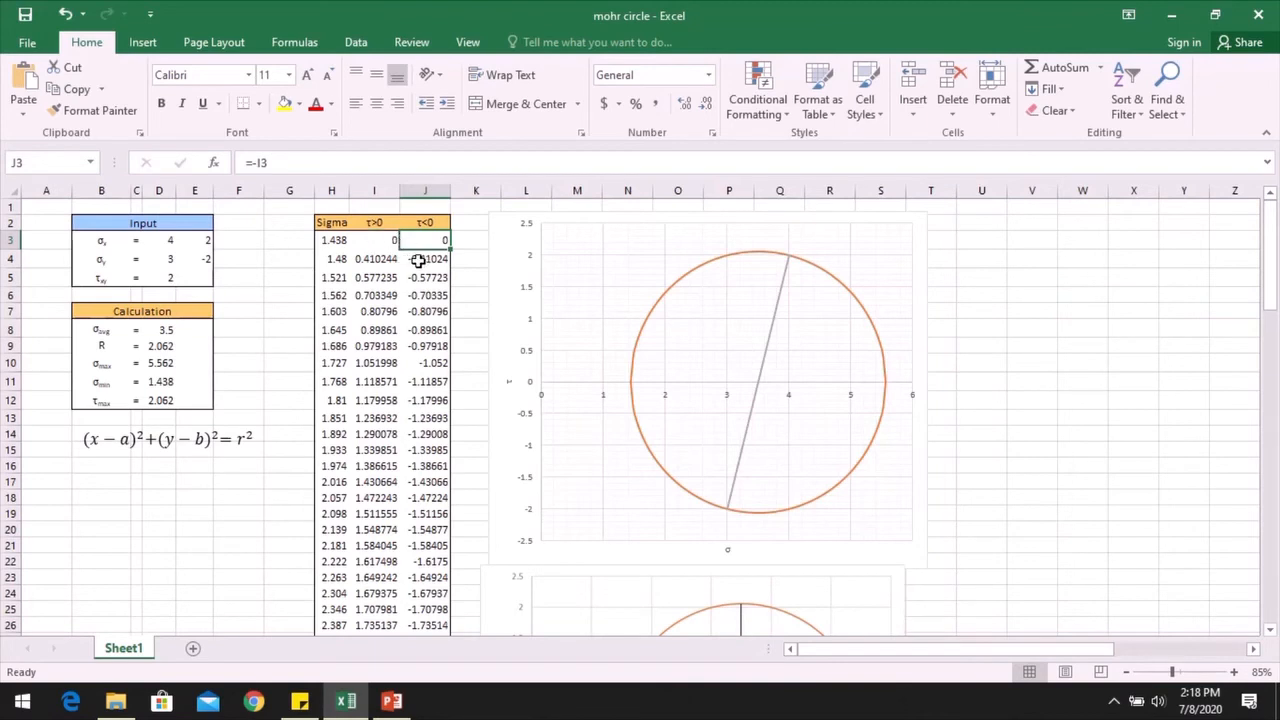
left_click(418, 259)
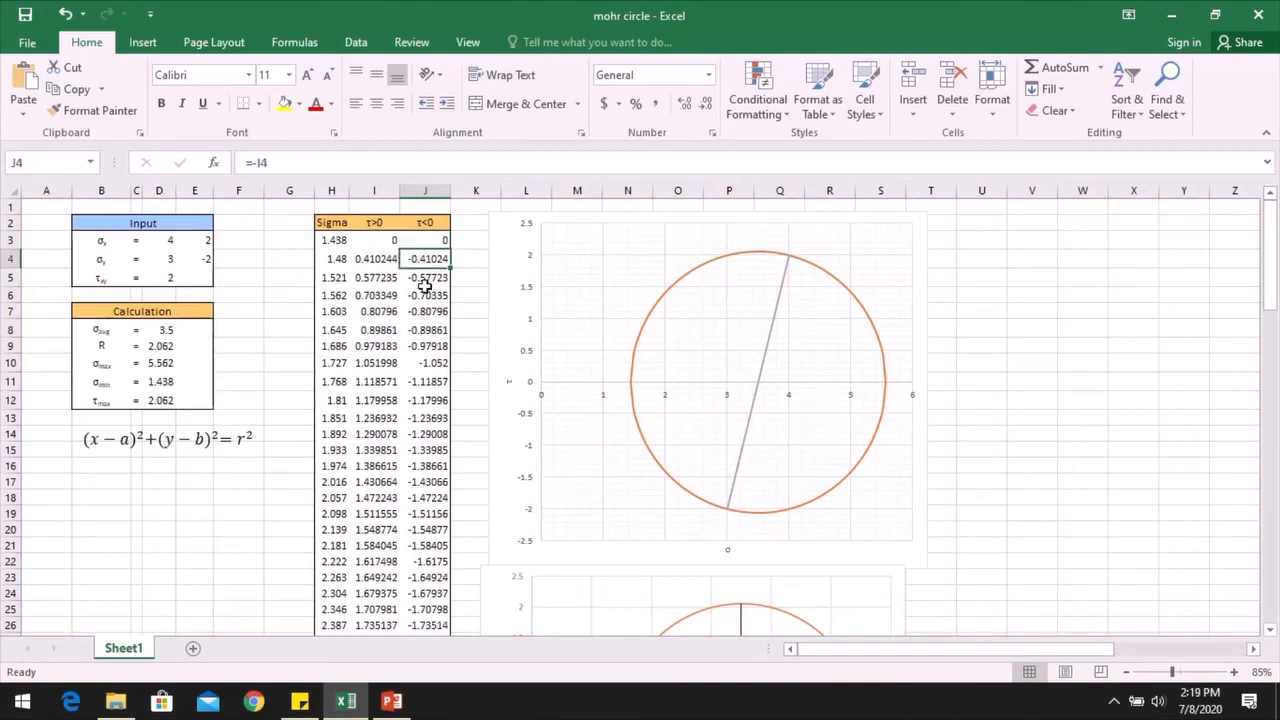
- Examine the X and Y value ranges of Series1 in the first chart's data source, leaving them unchanged
left_click(634, 400)
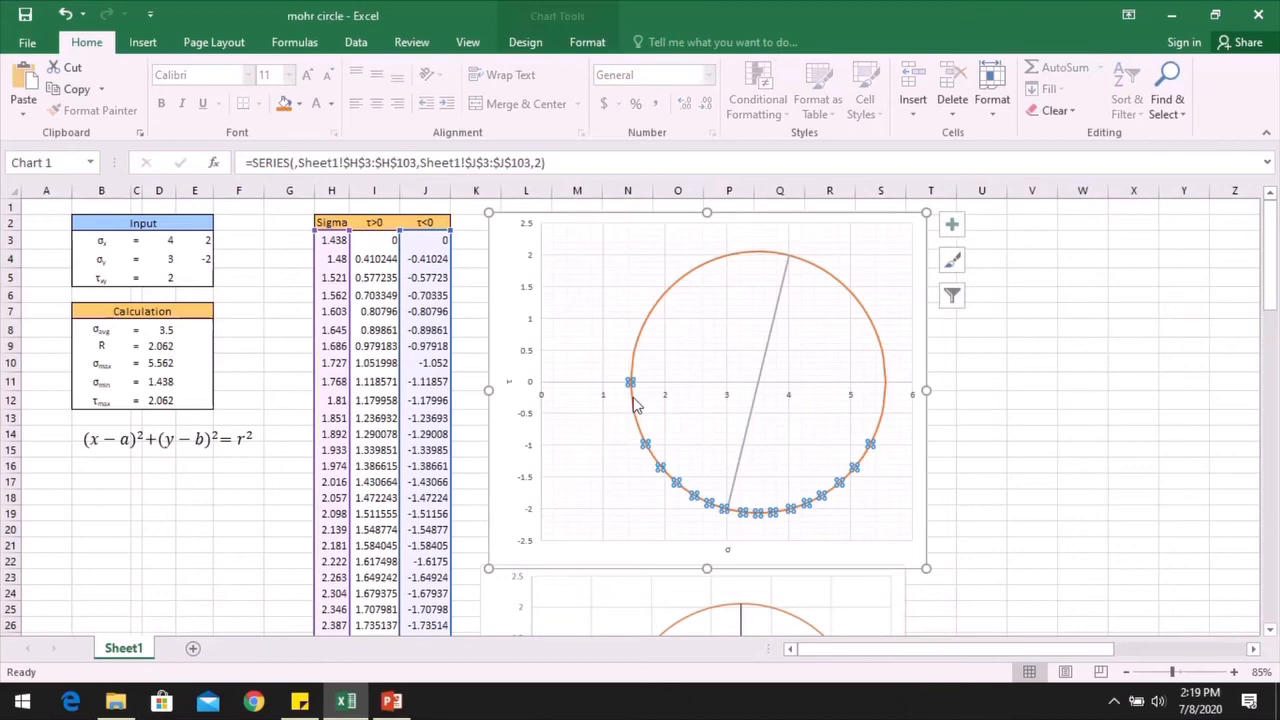
right_click(633, 394)
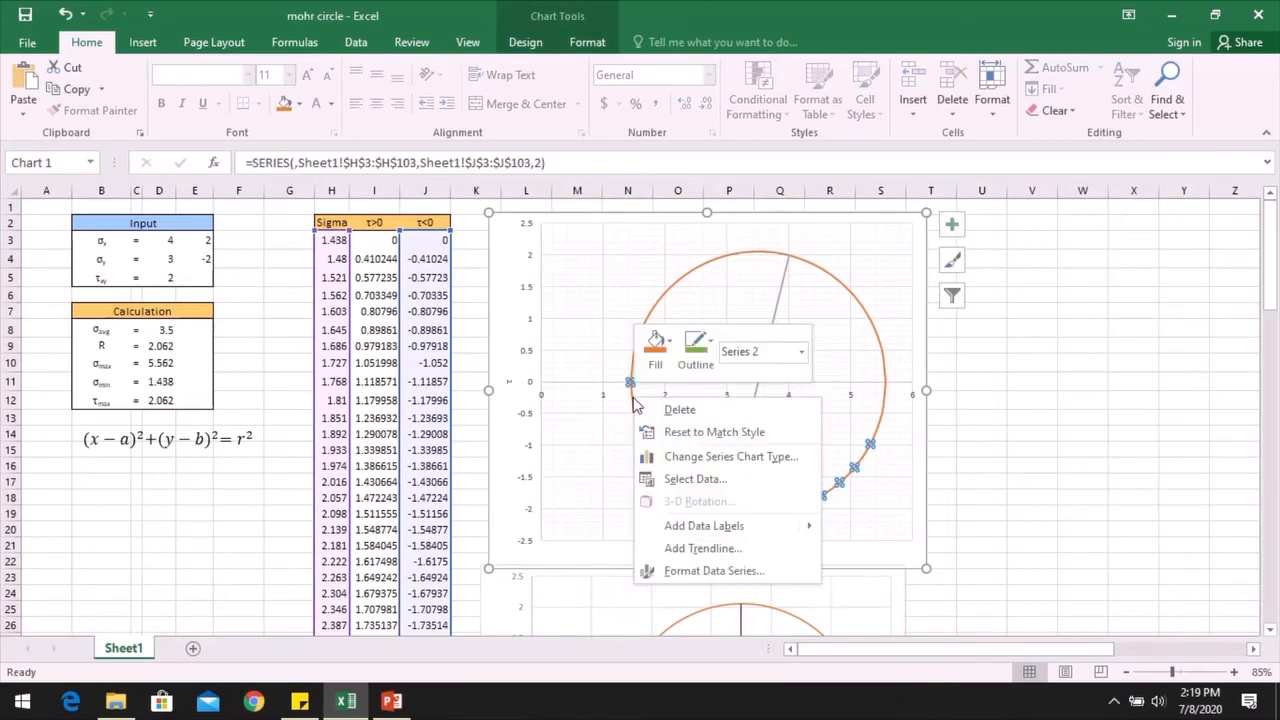
left_click(700, 479)
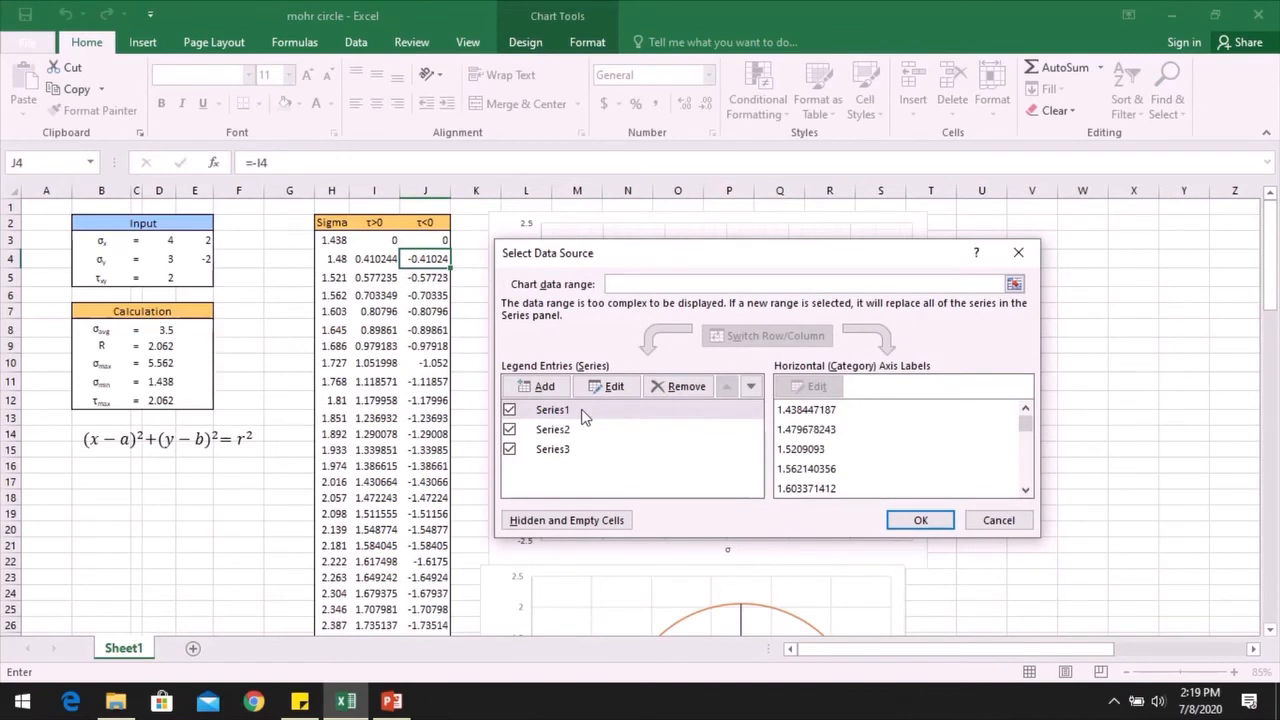
left_click(585, 413)
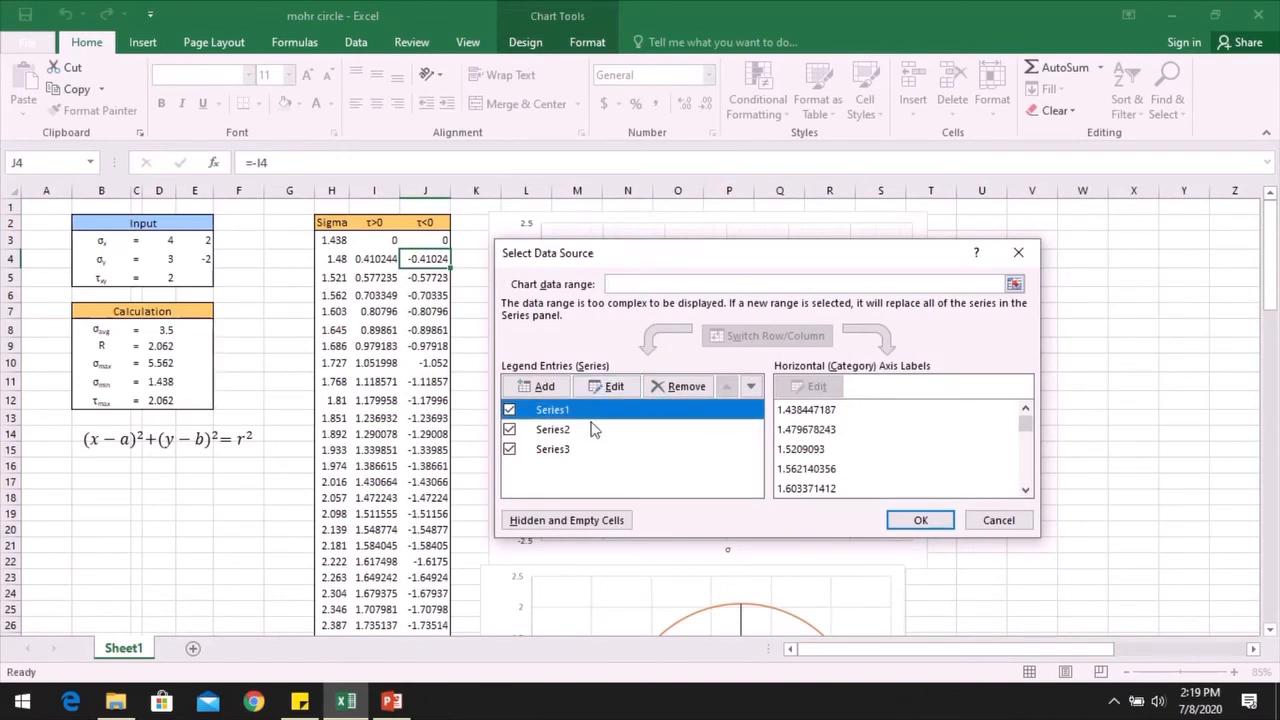
left_click(612, 387)
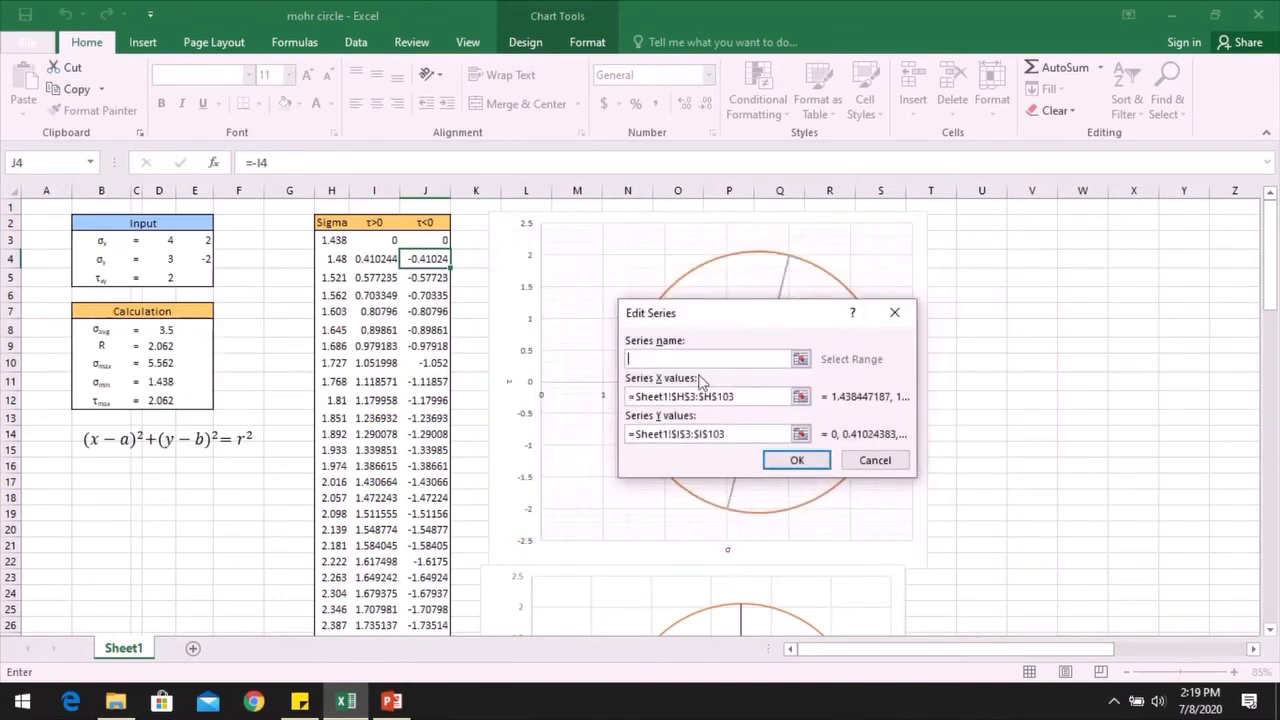
left_click(736, 397)
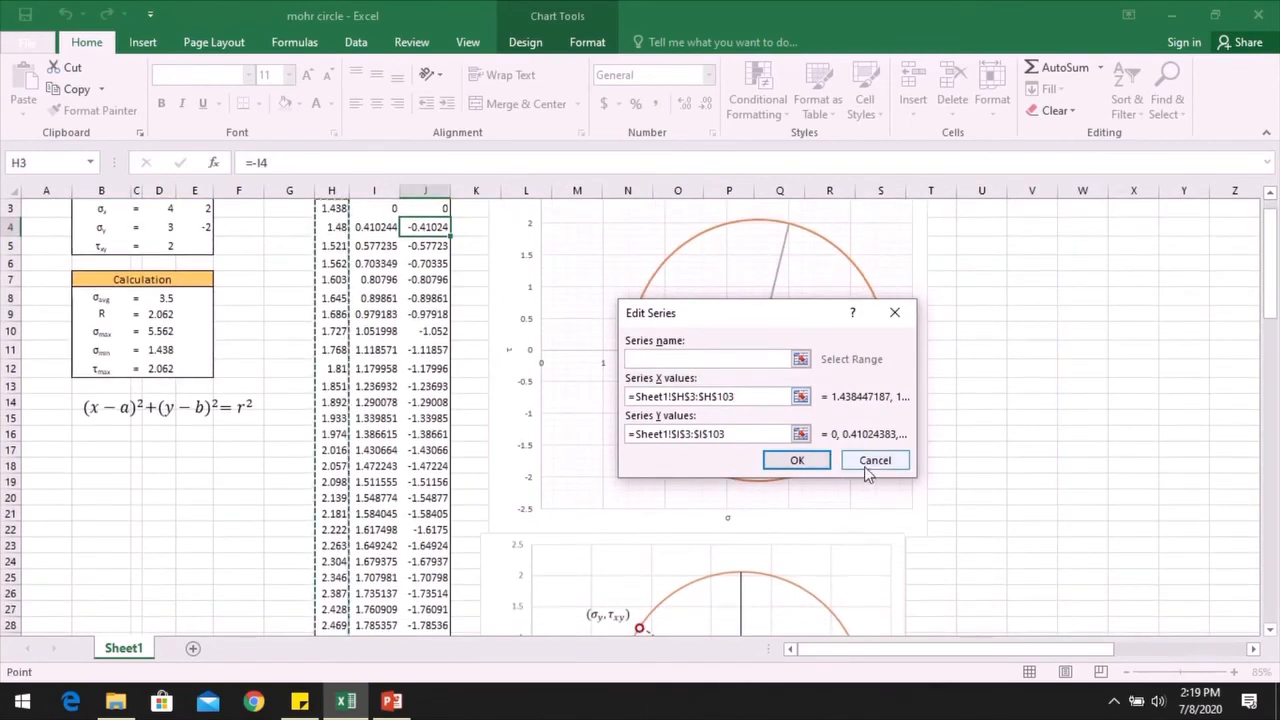
scroll(880, 495, "up", 1)
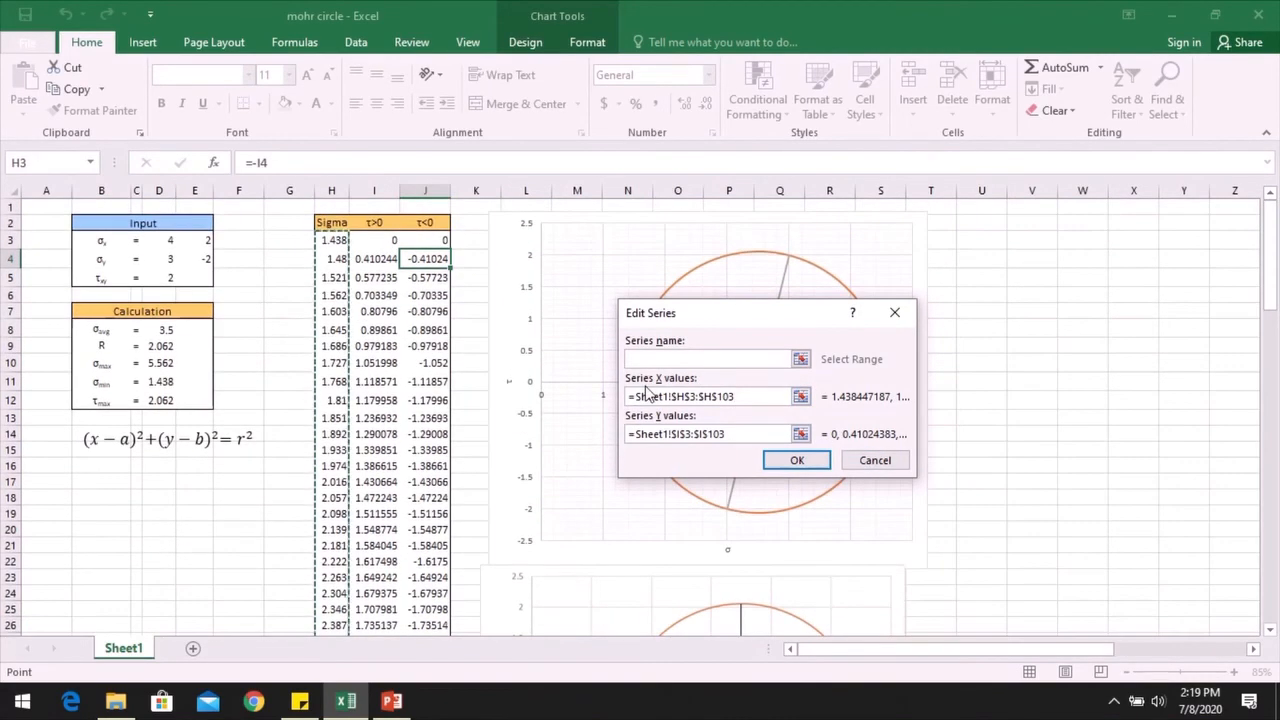
left_click(874, 460)
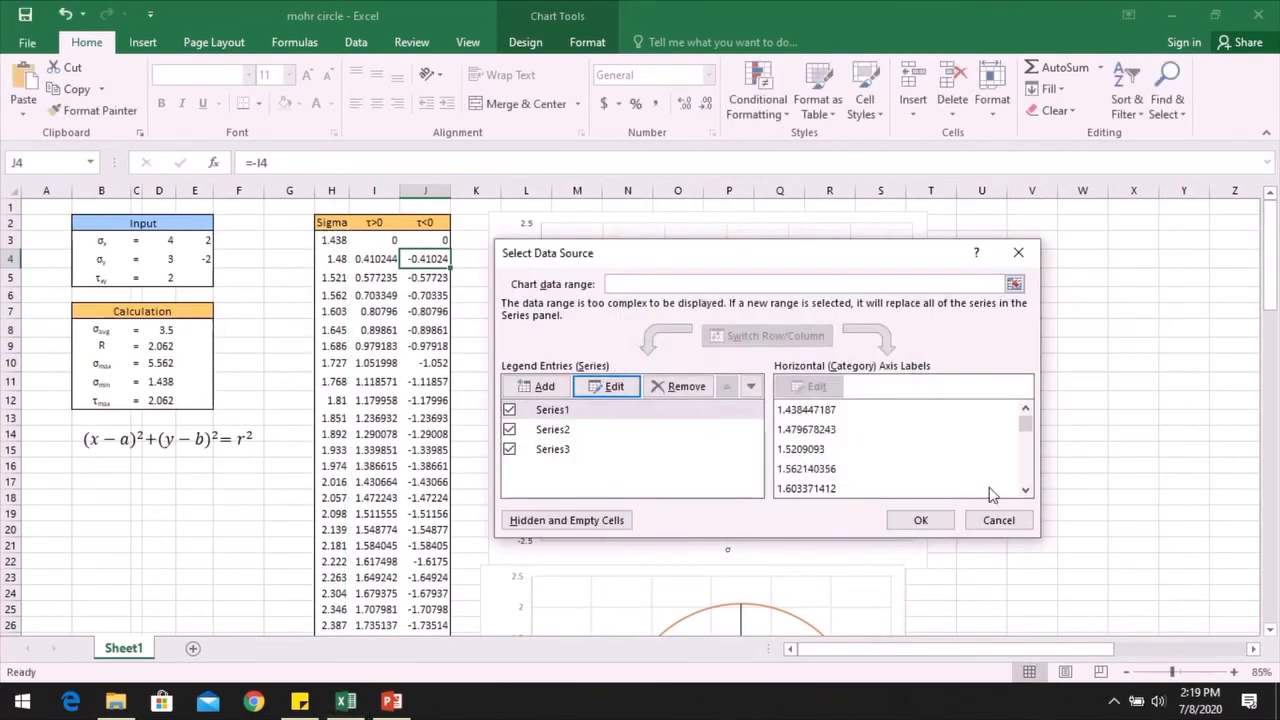
left_click(990, 516)
- Insert an empty scatter chart with smooth lines and markers and place it beside the first Mohr's circle chart
left_click(1063, 380)
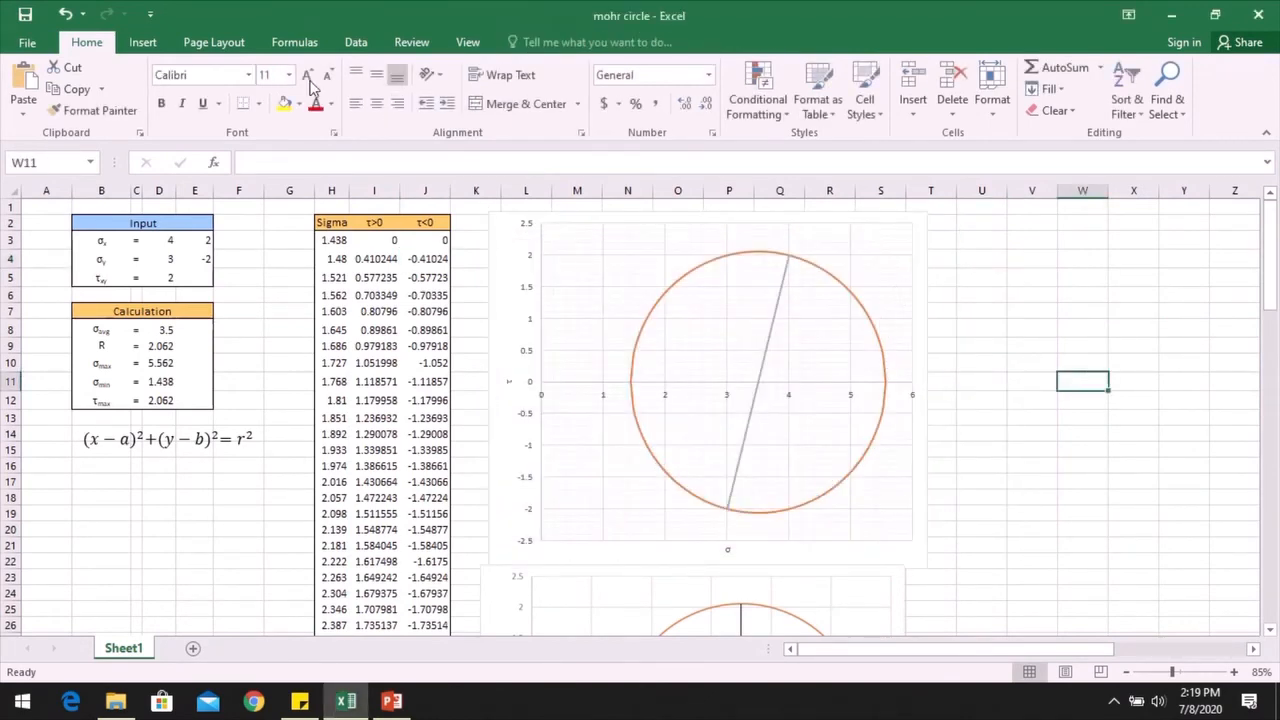
left_click(143, 42)
left_click(567, 110)
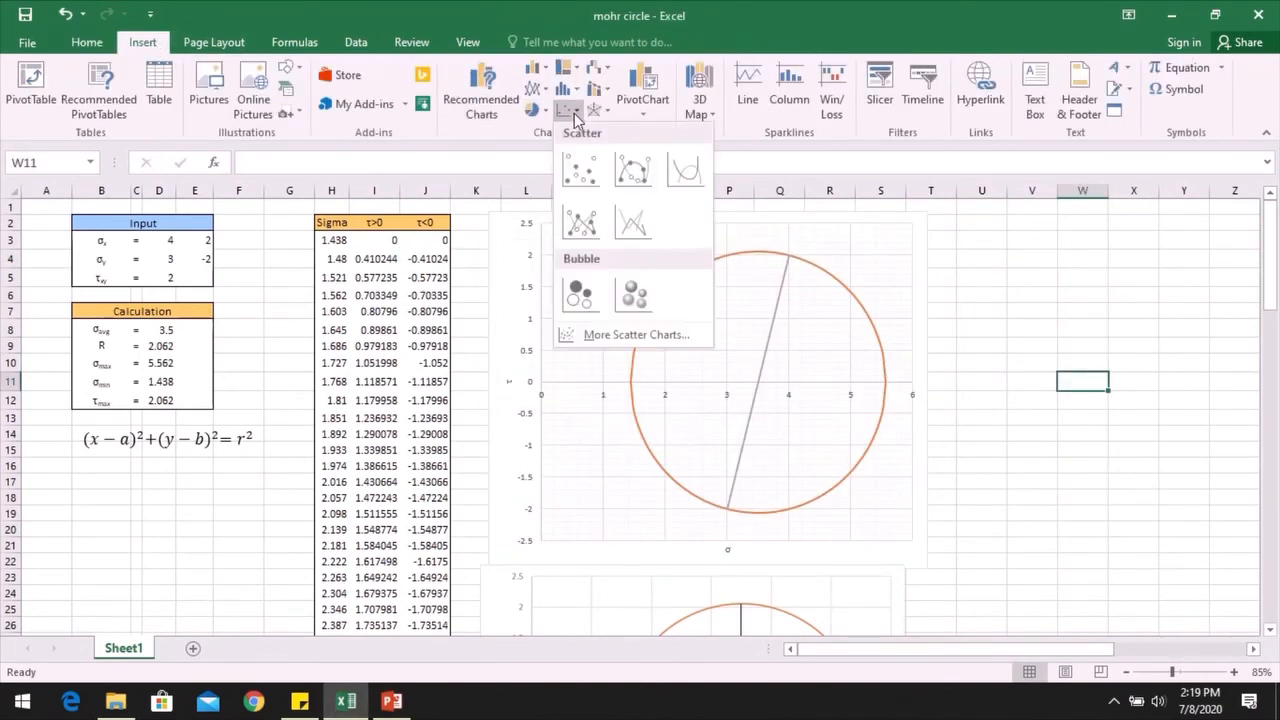
left_click(631, 172)
left_click_drag(686, 380, 1097, 274)
- Add a data series to the new chart with X values H3:H103 and Y values I3:I103
right_click(1077, 278)
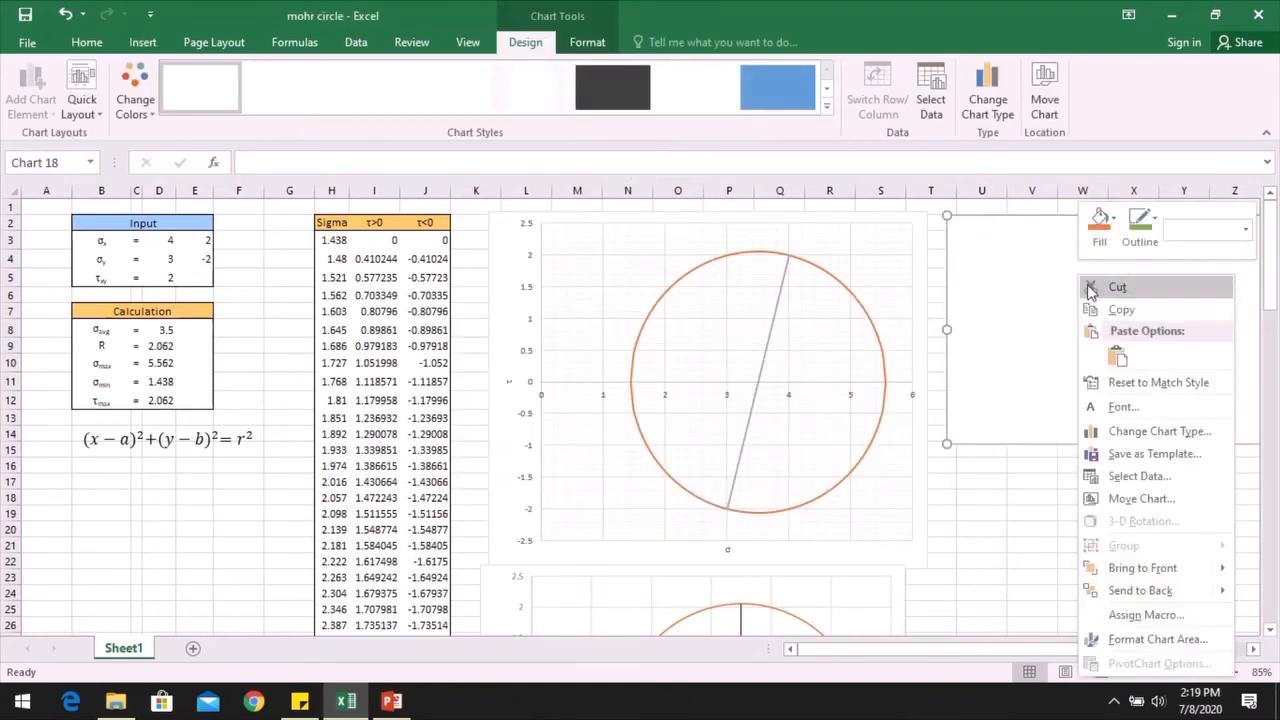
left_click(1125, 476)
left_click(564, 390)
left_click(665, 397)
left_click_drag(340, 242, 337, 606)
left_click_drag(715, 437, 600, 440)
key("BackSpace")
scroll(586, 400, "up", 17)
scroll(388, 420, "up", 9)
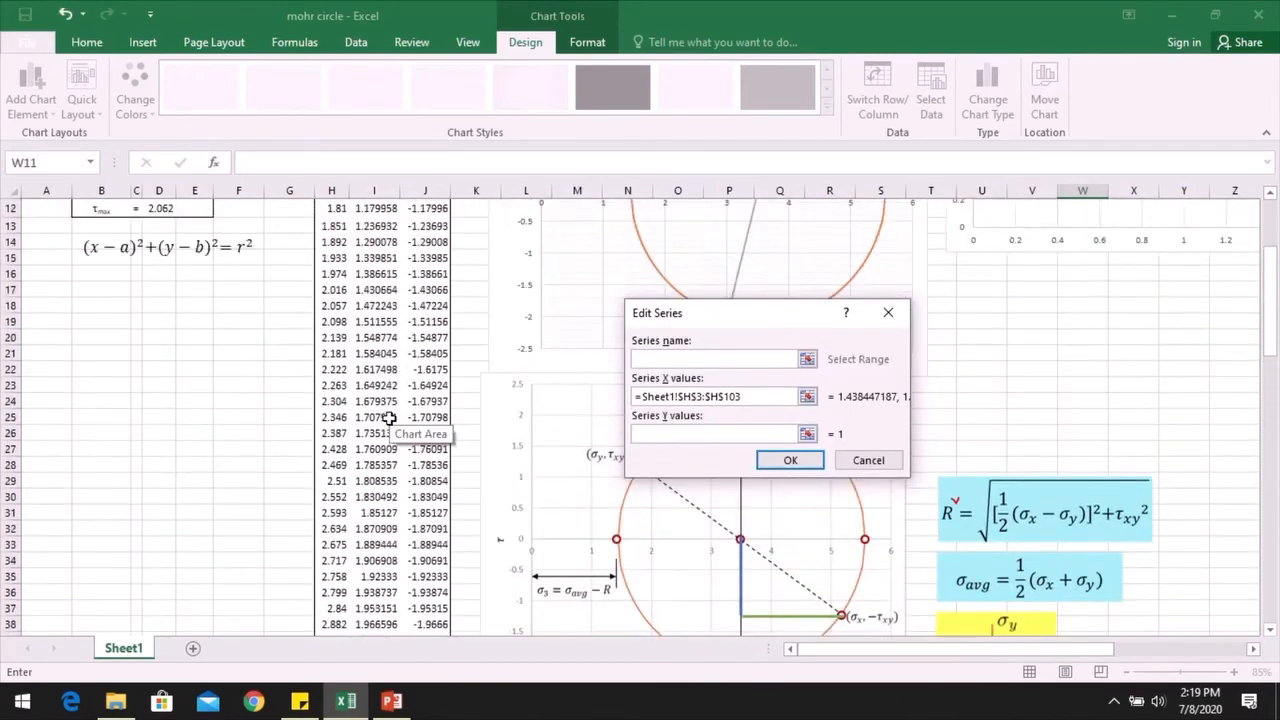
left_click(383, 240)
left_click_drag(383, 240, 384, 540)
left_click(808, 458)
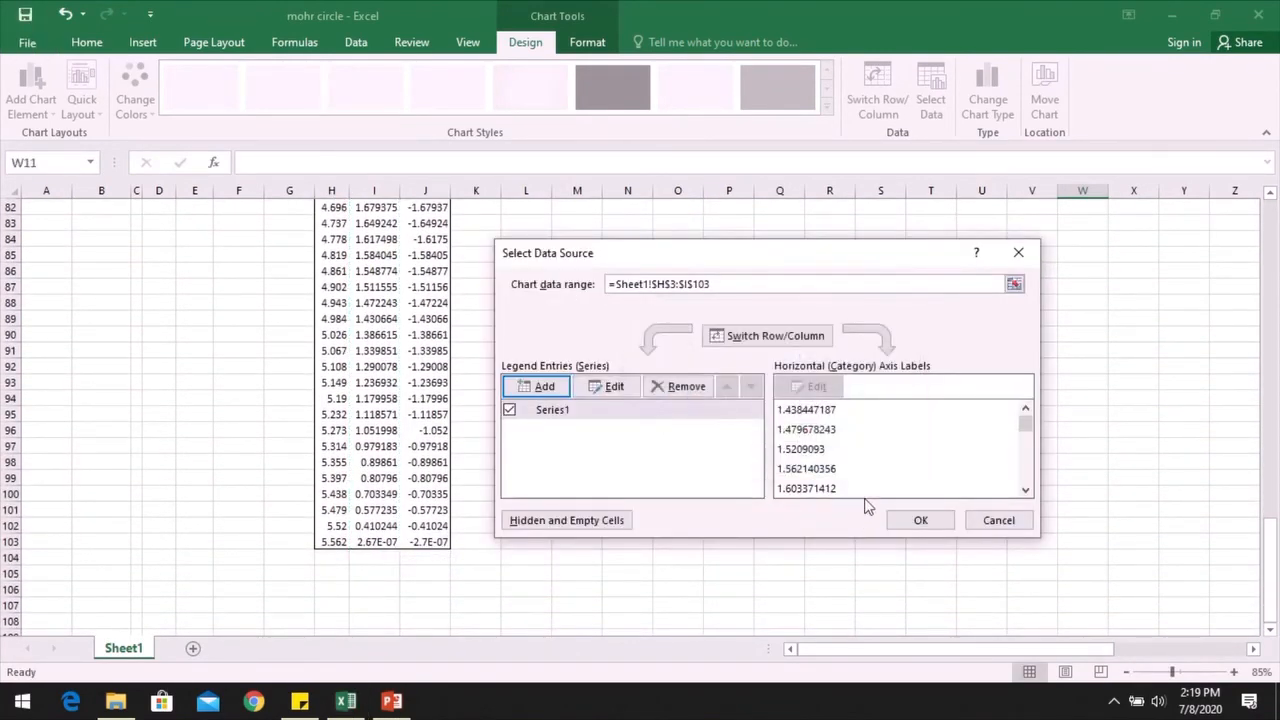
- Add a second series with X values H3:H103 and Y values J3:J103 and apply the new chart's data source
left_click(540, 387)
left_click(654, 397)
scroll(367, 366, "up", 12)
scroll(367, 366, "up", 11)
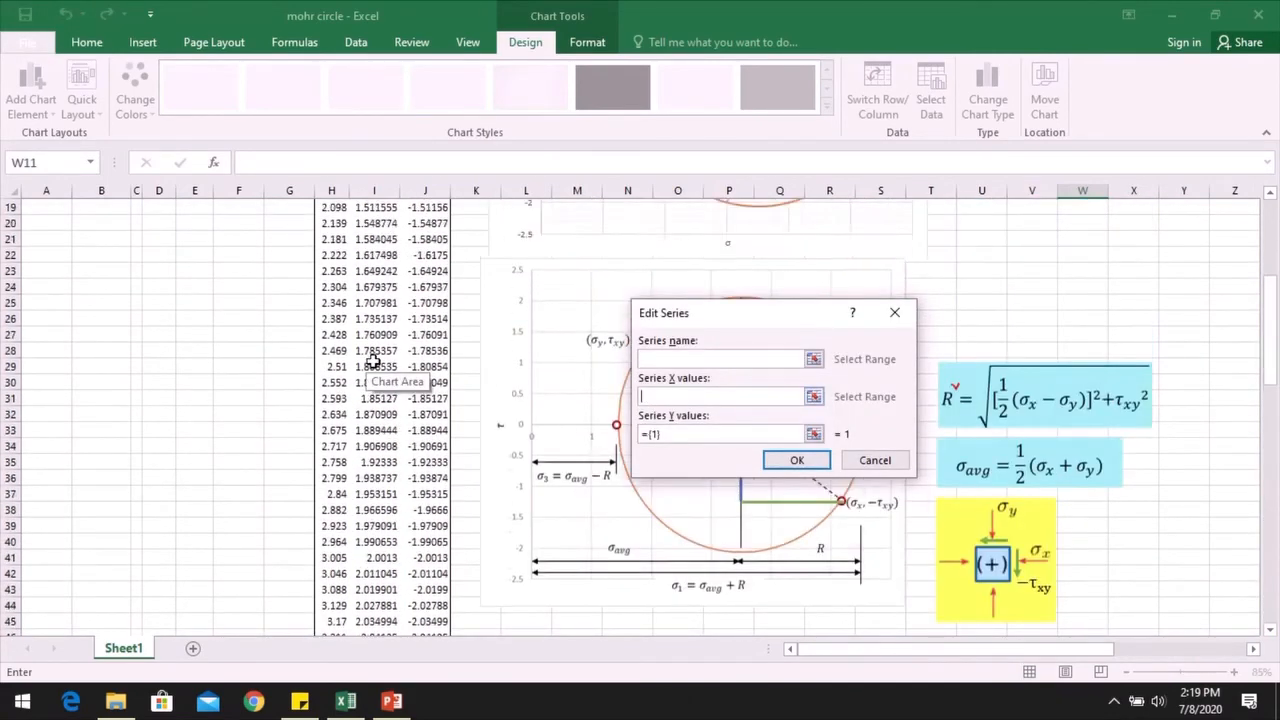
left_click_drag(340, 241, 340, 577)
left_click_drag(686, 436, 617, 437)
key("BackSpace")
scroll(430, 330, "up", 20)
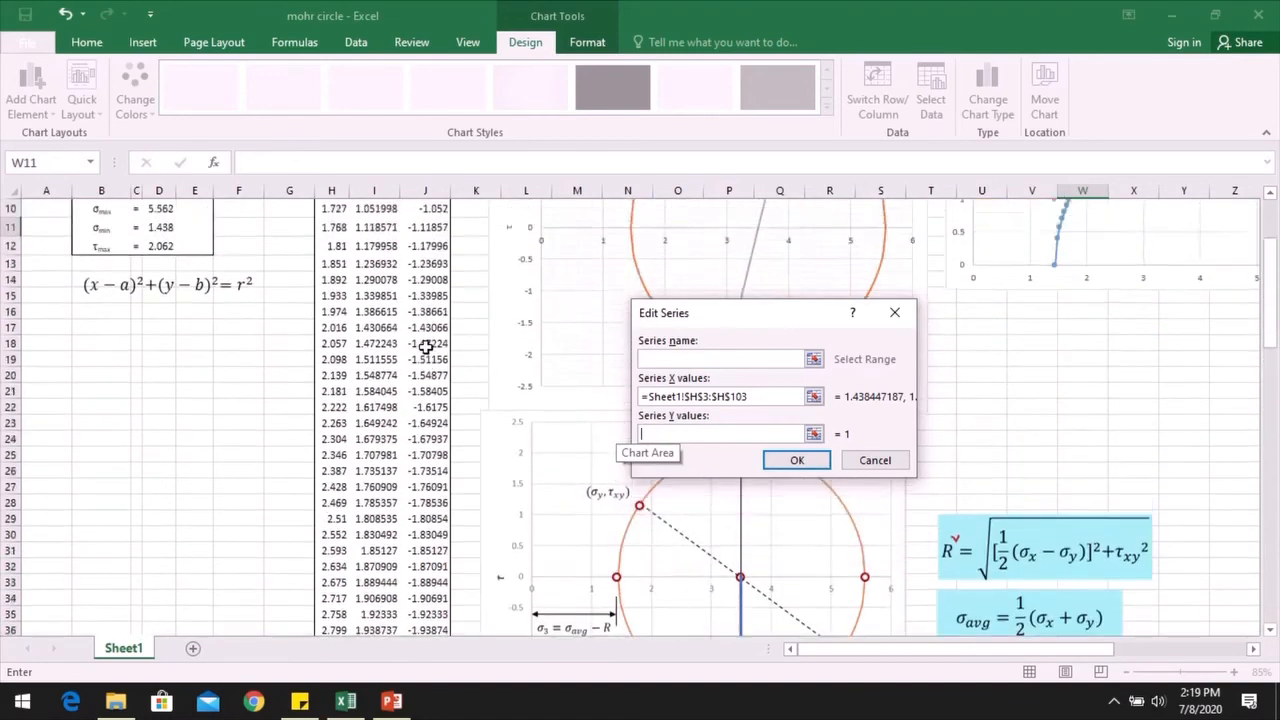
left_click_drag(432, 236, 440, 604)
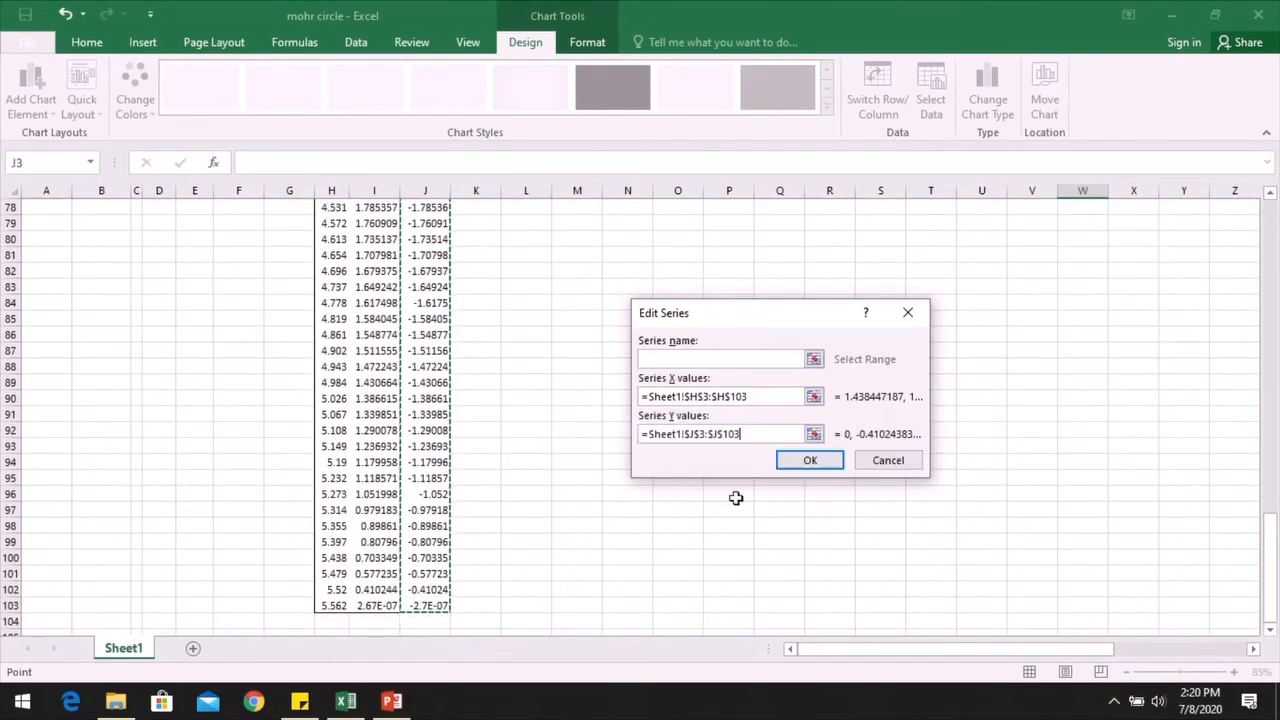
left_click(812, 457)
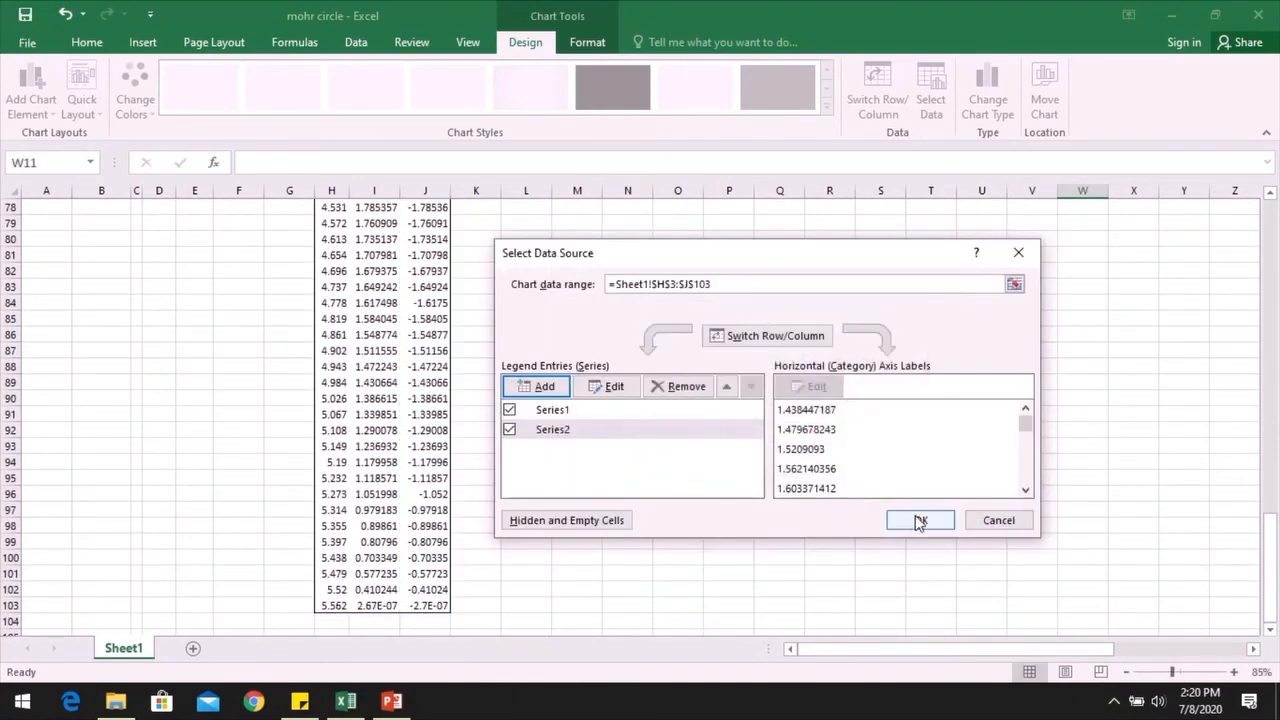
left_click(919, 521)
scroll(1123, 431, "up", 20)
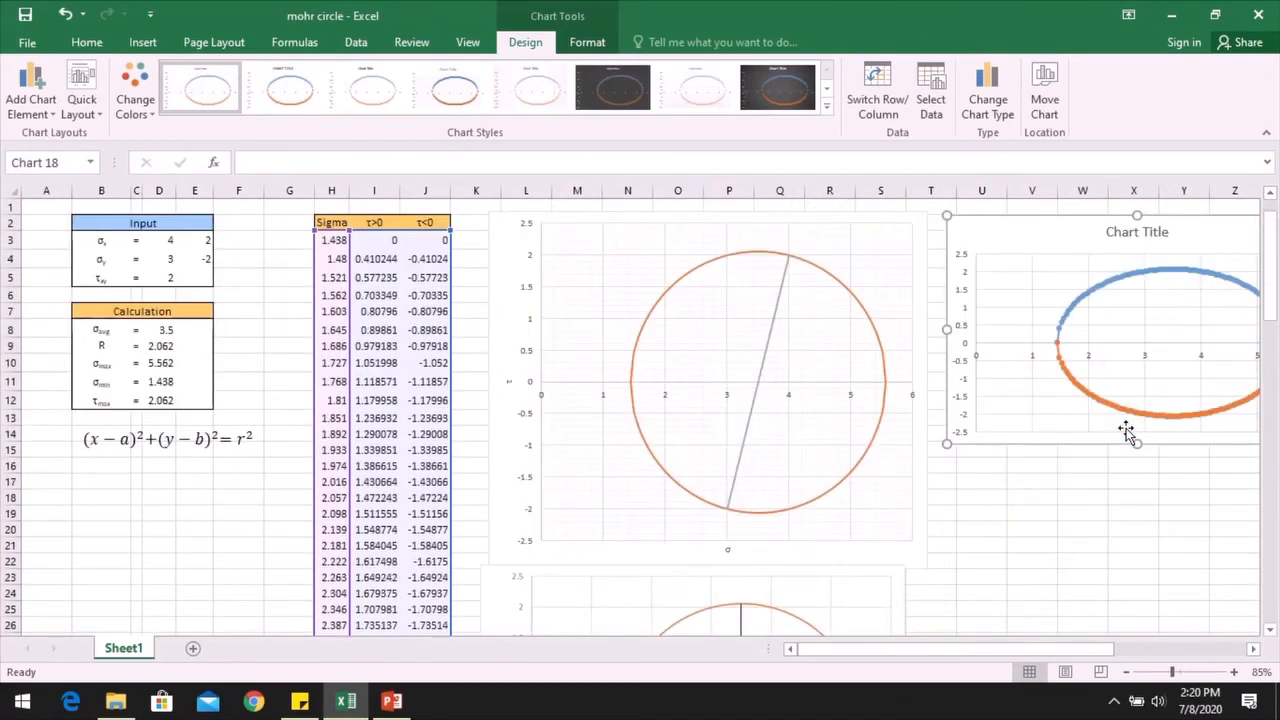
- Adjust the new chart's height so it extends down to about row 22 and the plotted curve looks circular
left_click_drag(1023, 650, 1127, 665)
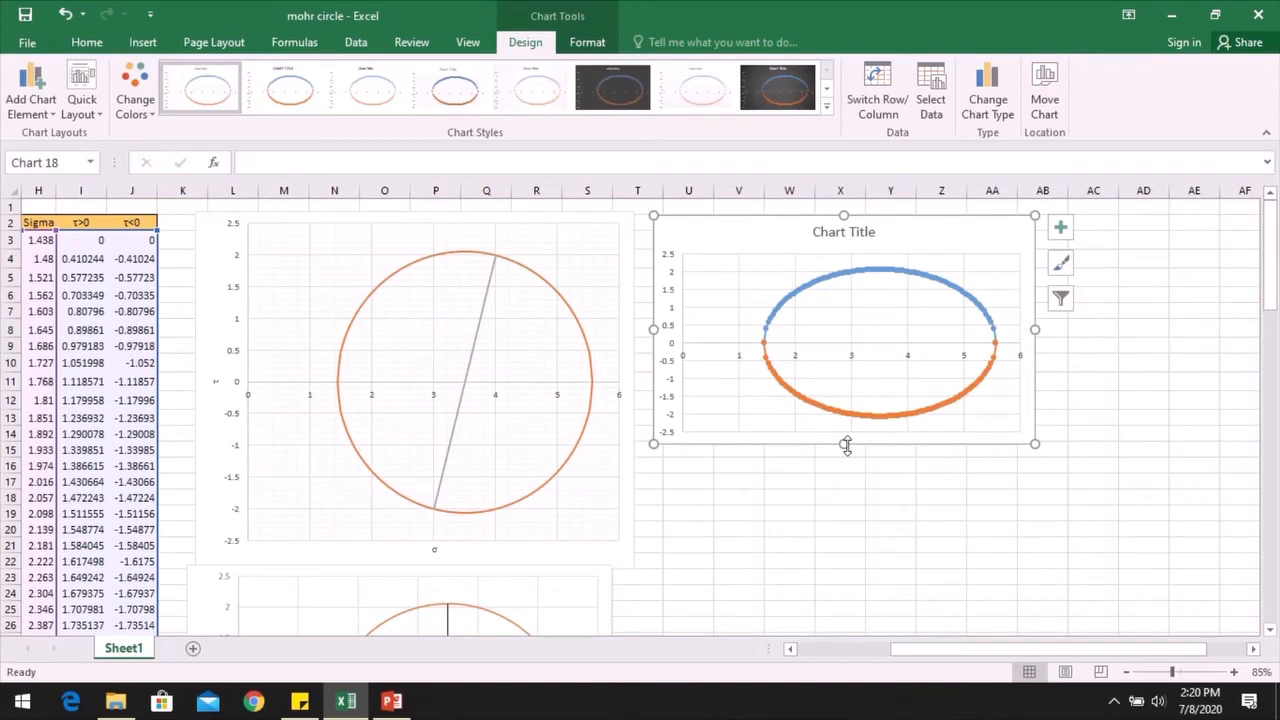
left_click_drag(845, 444, 848, 532)
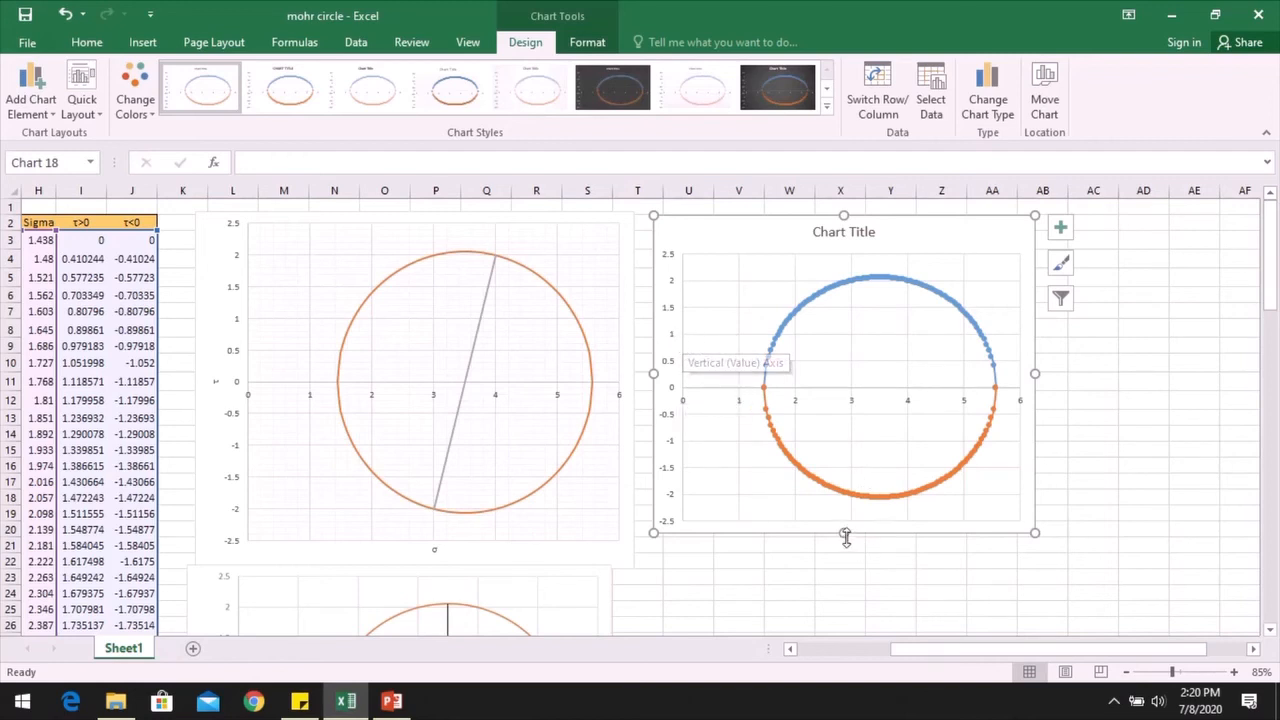
left_click_drag(845, 533, 845, 456)
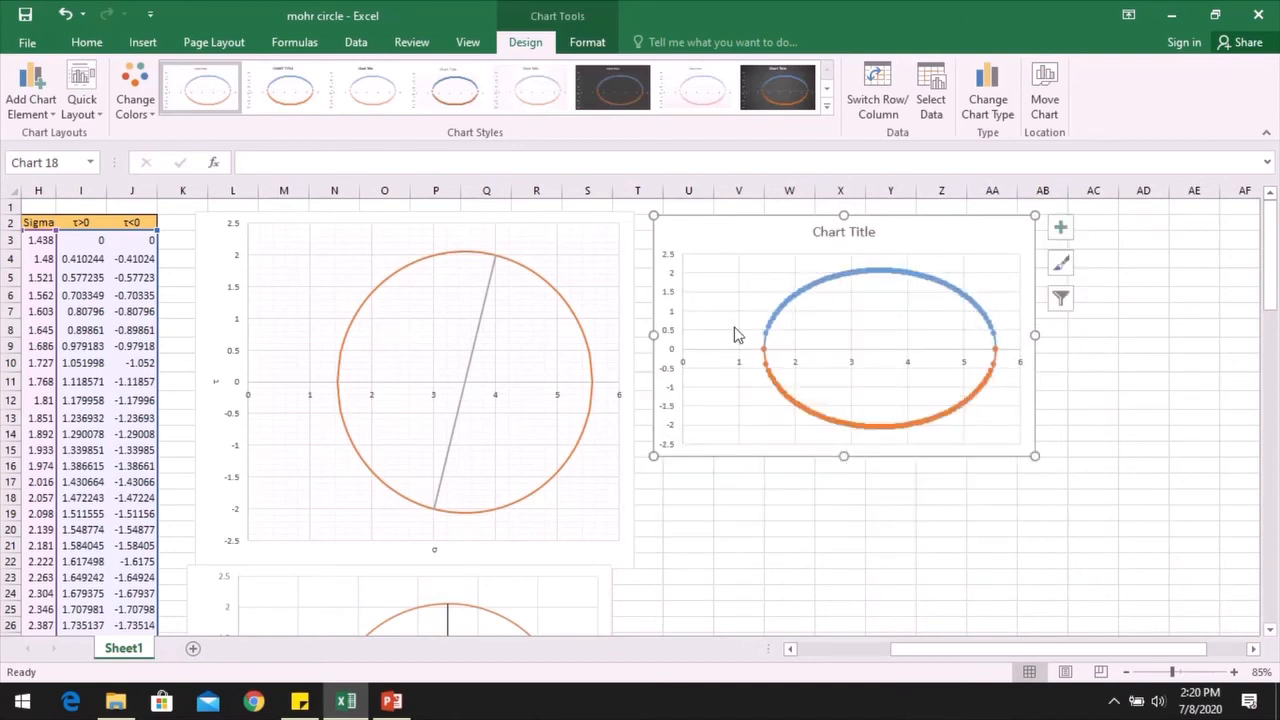
mouse_move(841, 455)
left_mouse_down()
mouse_move(829, 514)
mouse_move(840, 564)
left_mouse_up()
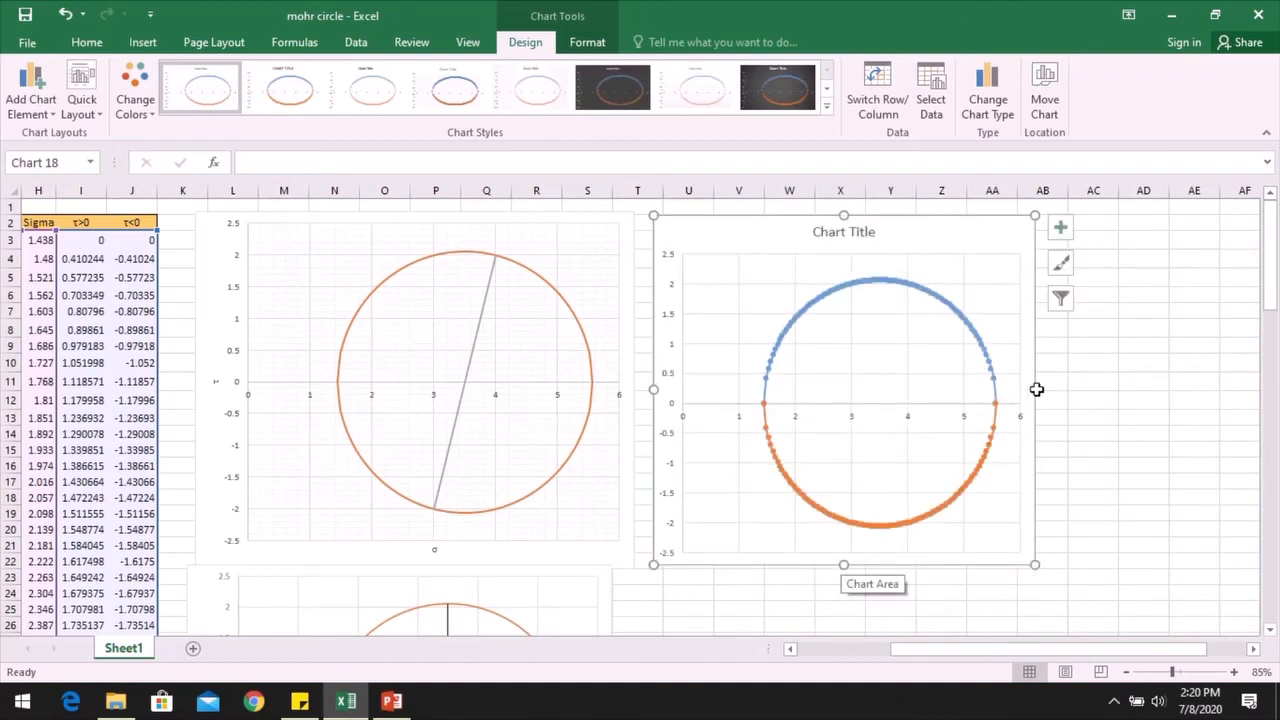
- Widen the new Mohr's circle chart slightly so its plotted curve looks more circular
left_click_drag(1035, 389, 1042, 390)
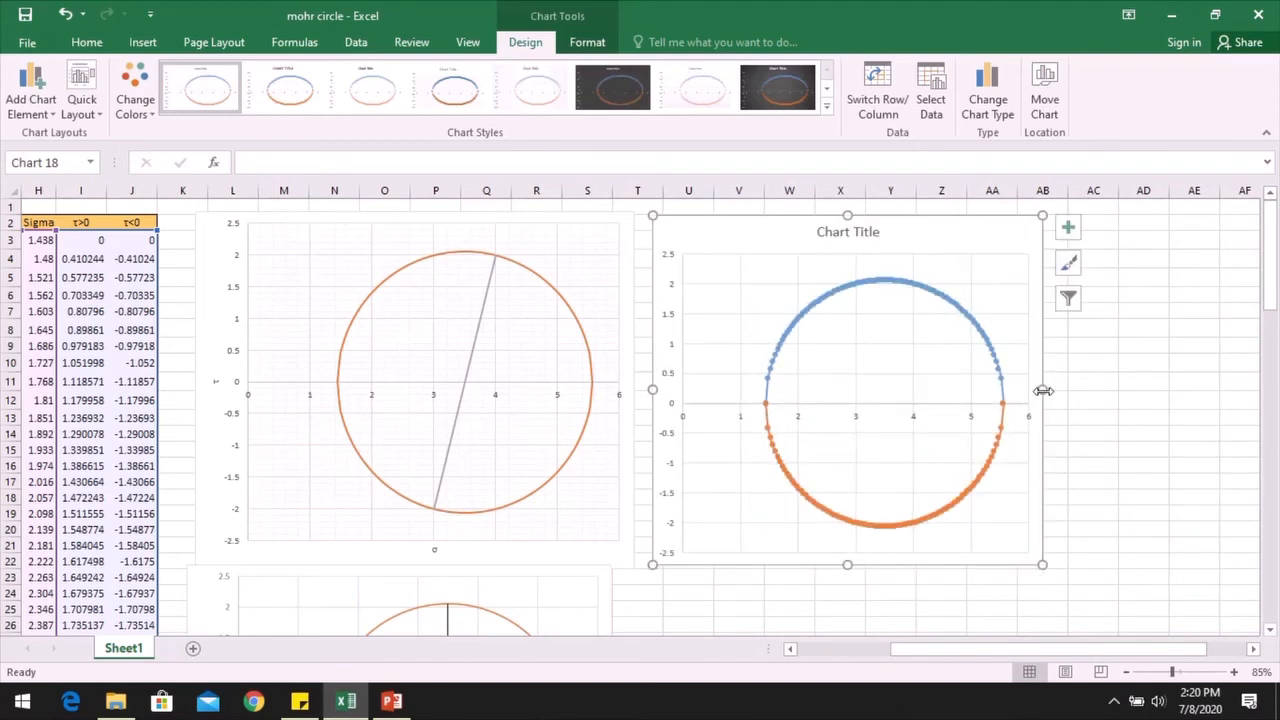
left_click(1003, 388)
left_click(1105, 384)
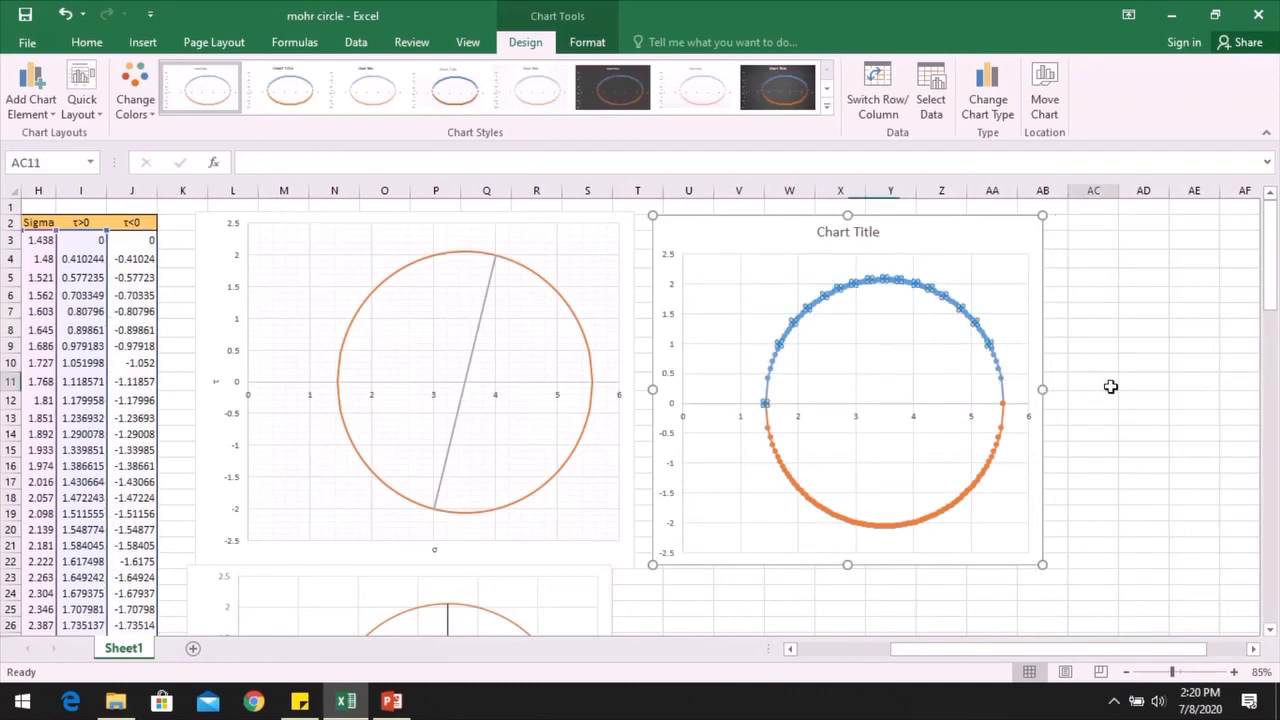
- Format the line of the new chart's lower semicircle series as a solid blue line
left_click(997, 456)
double_click(997, 457)
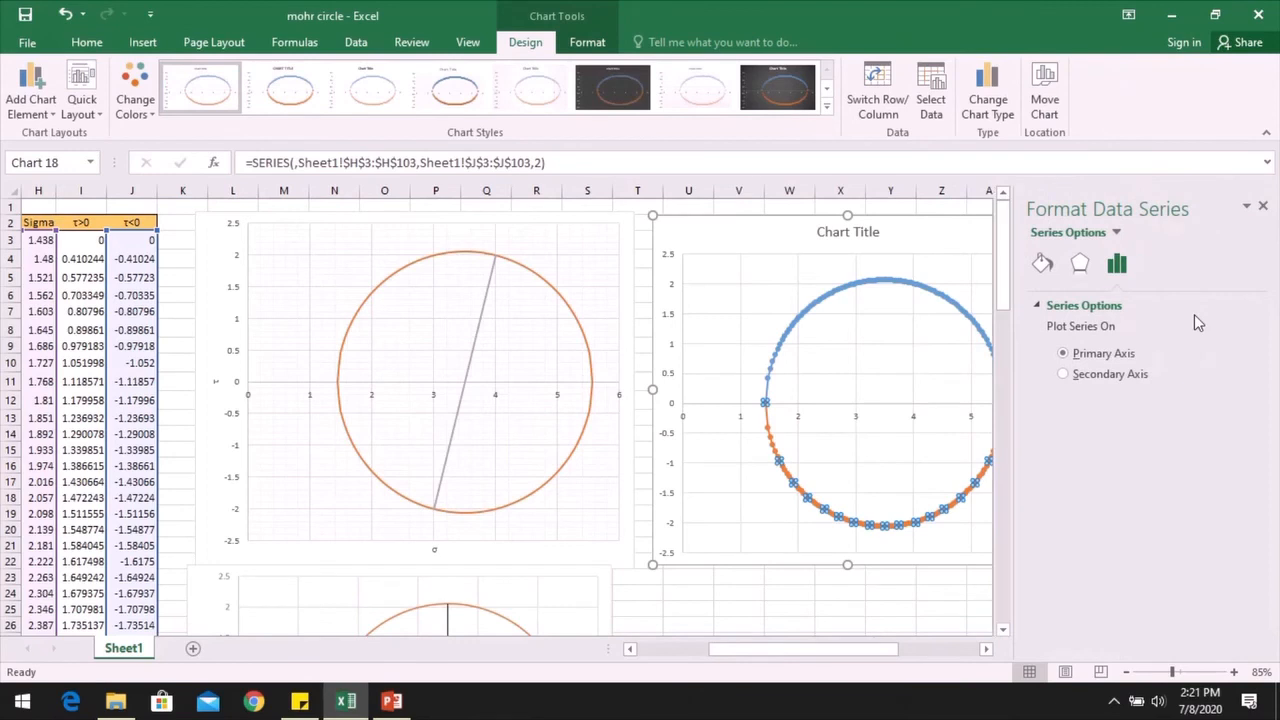
left_click(1042, 263)
left_click(1222, 458)
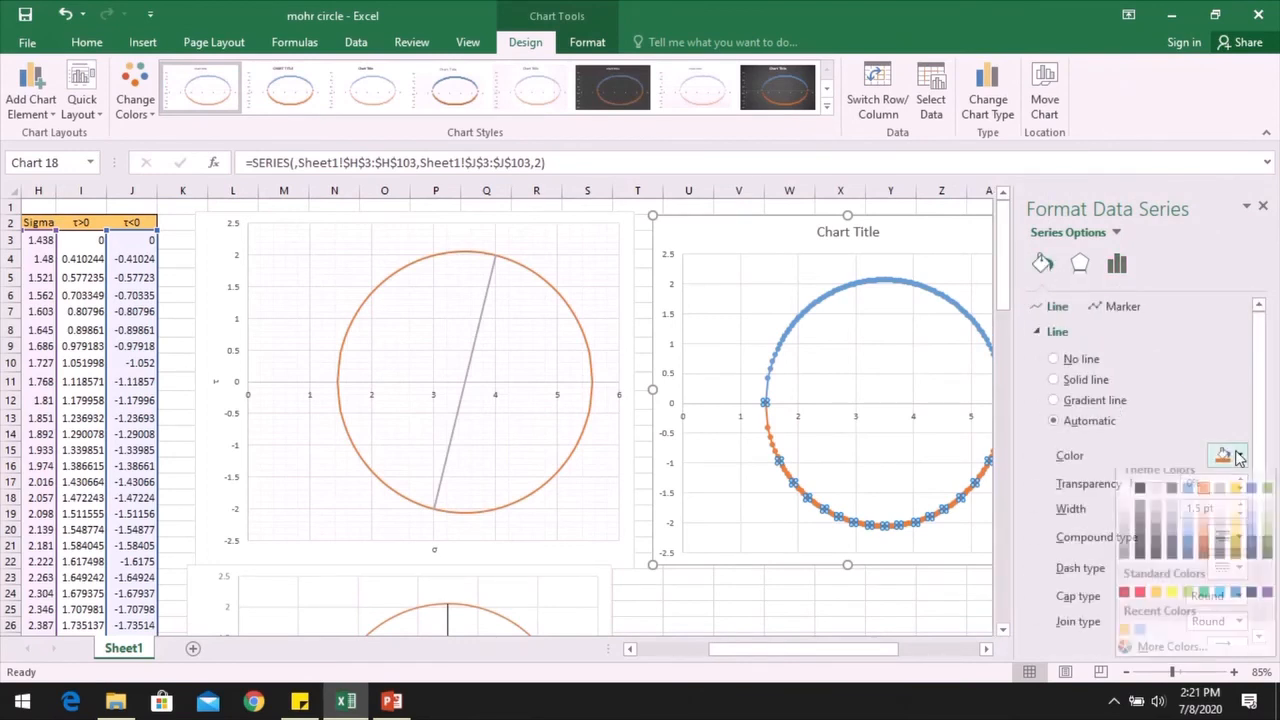
left_click(1253, 500)
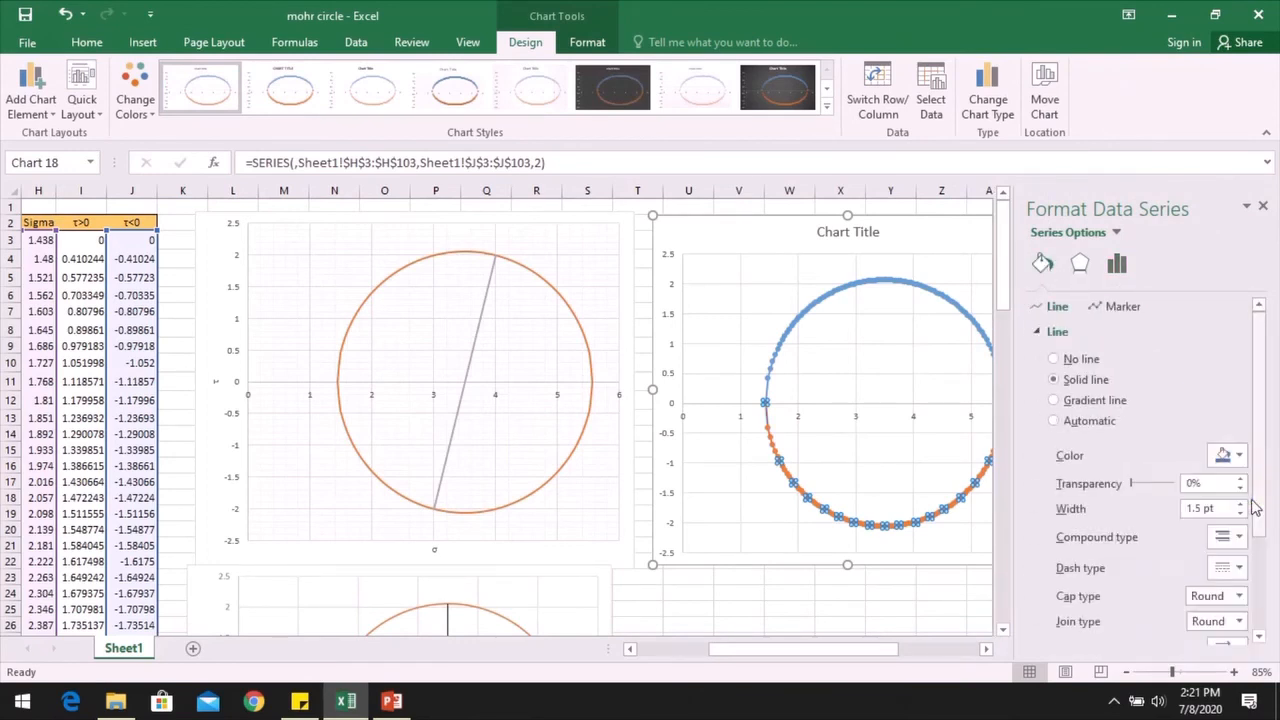
- Give the lower semicircle series' markers a solid blue border
left_click(1110, 306)
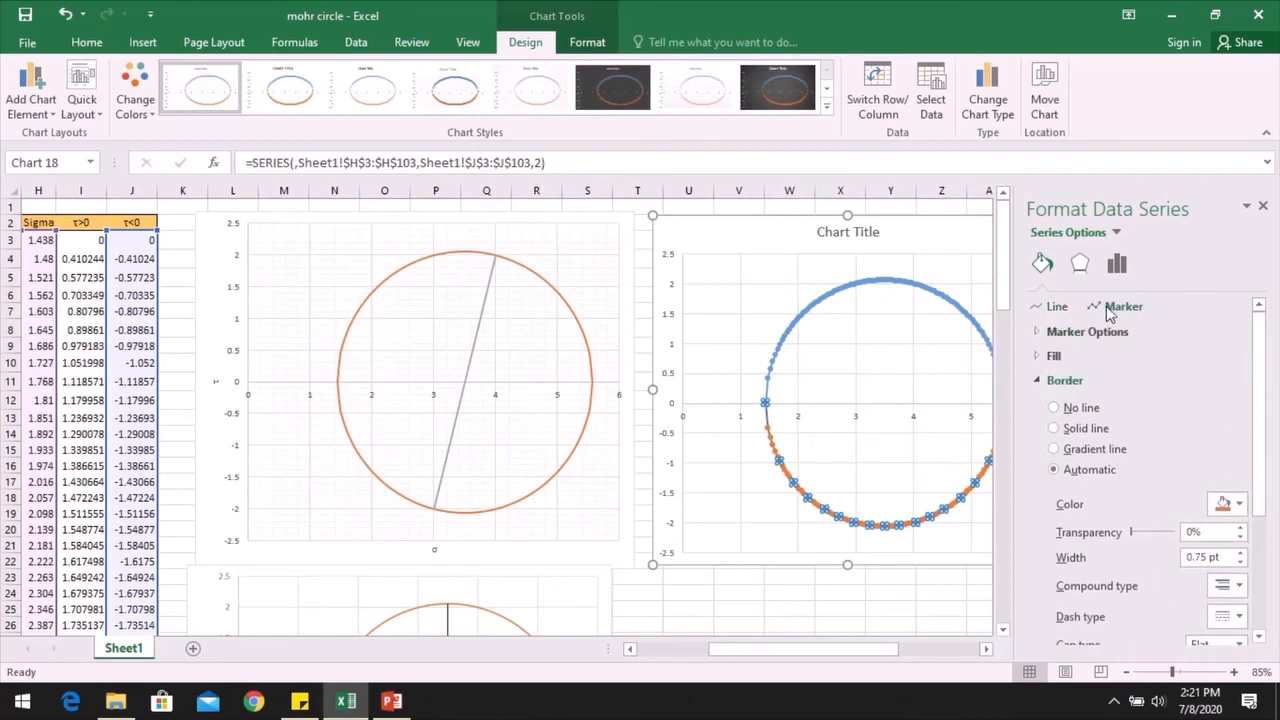
left_click(1082, 428)
scroll(1082, 428, "down", 1)
left_click(1228, 414)
left_click(1248, 462)
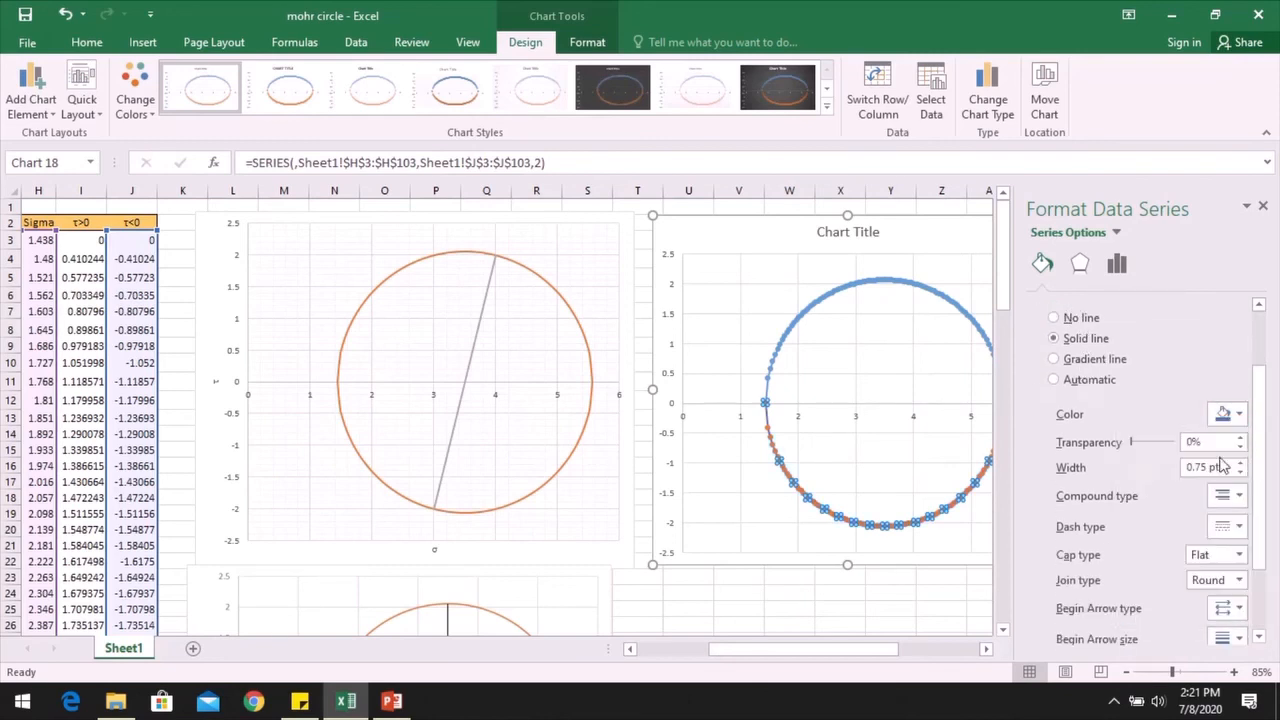
- Fill the lower semicircle series' markers with solid blue and close the series formatting
scroll(1139, 435, "down", 1)
scroll(1180, 466, "up", 3)
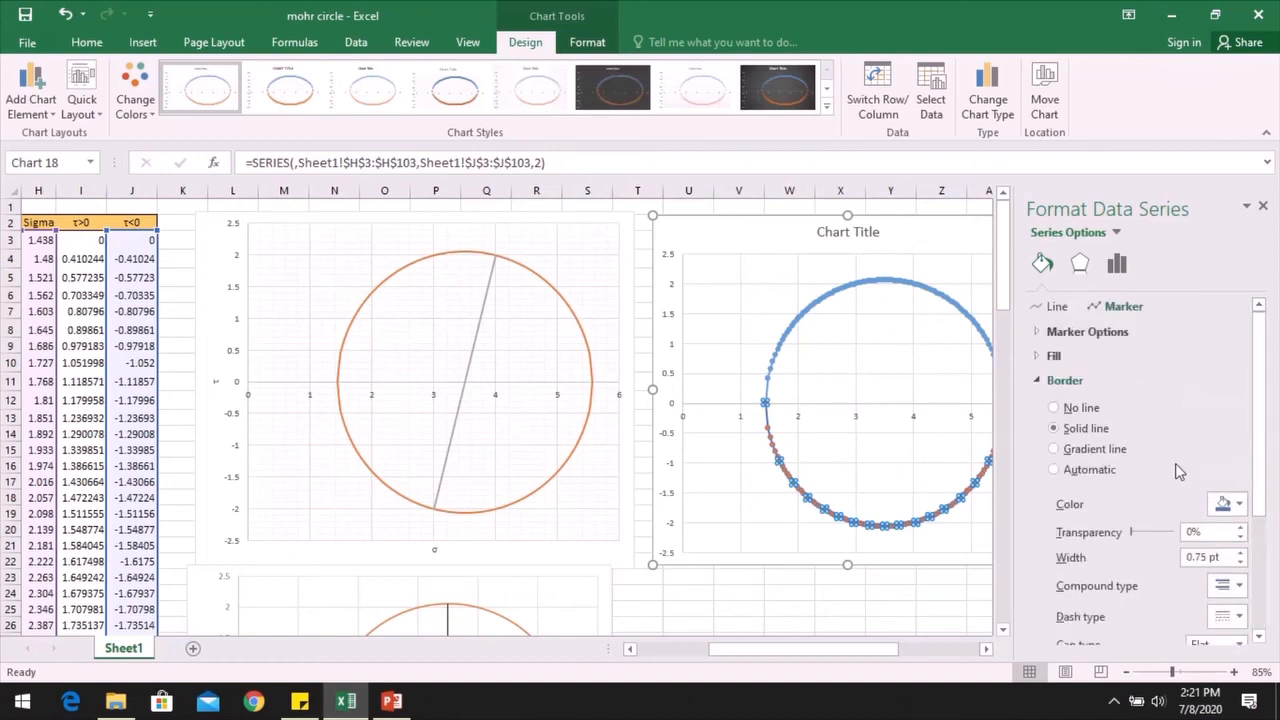
left_click(1050, 356)
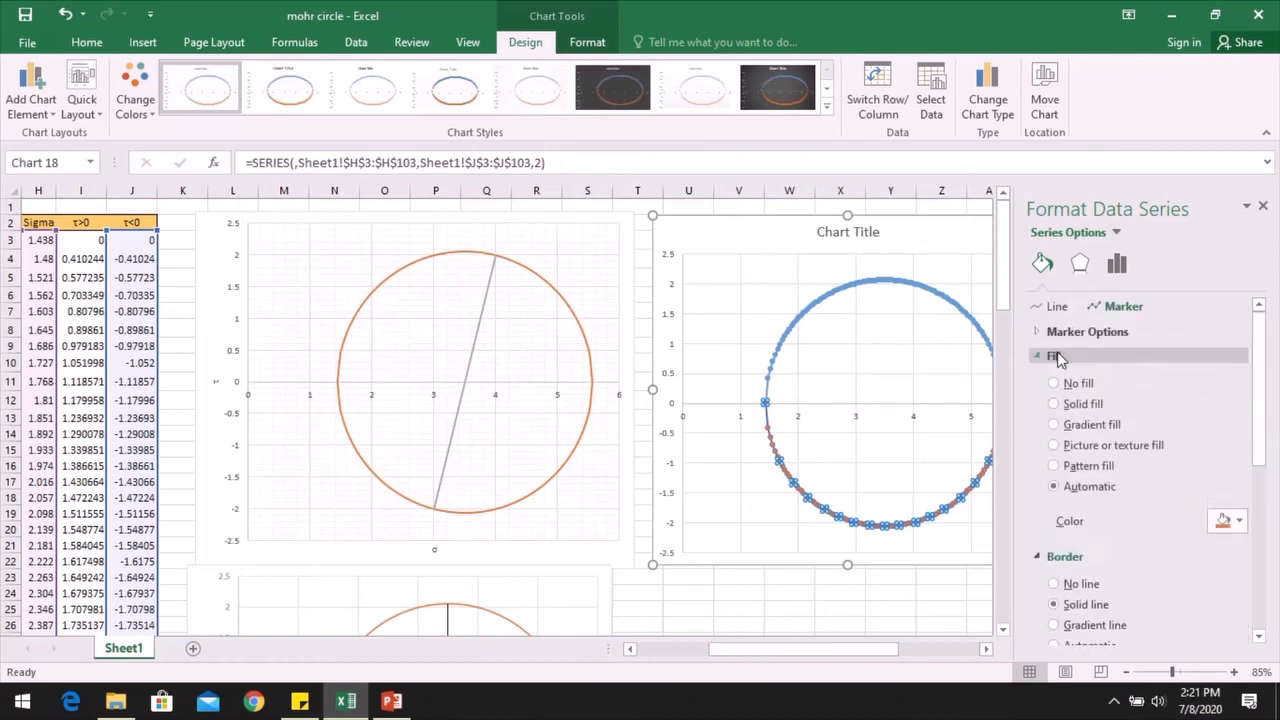
left_click(1236, 522)
left_click(1247, 340)
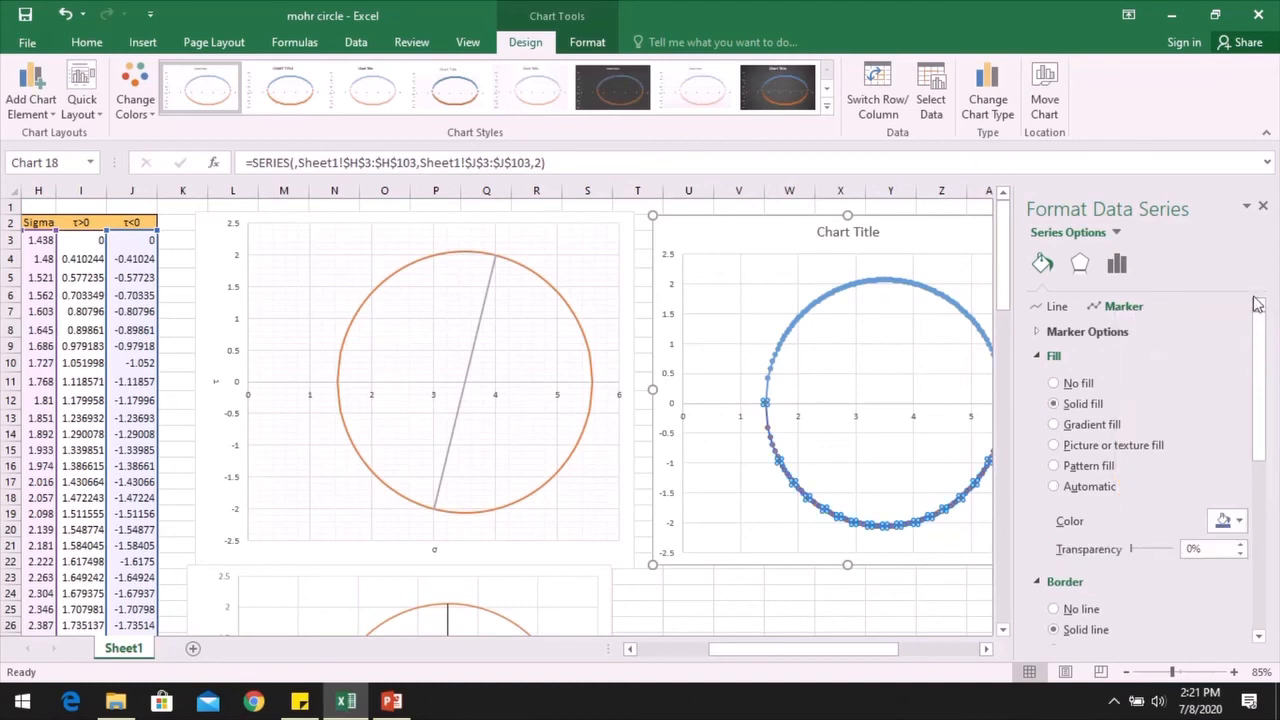
left_click(1263, 205)
left_click(1091, 399)
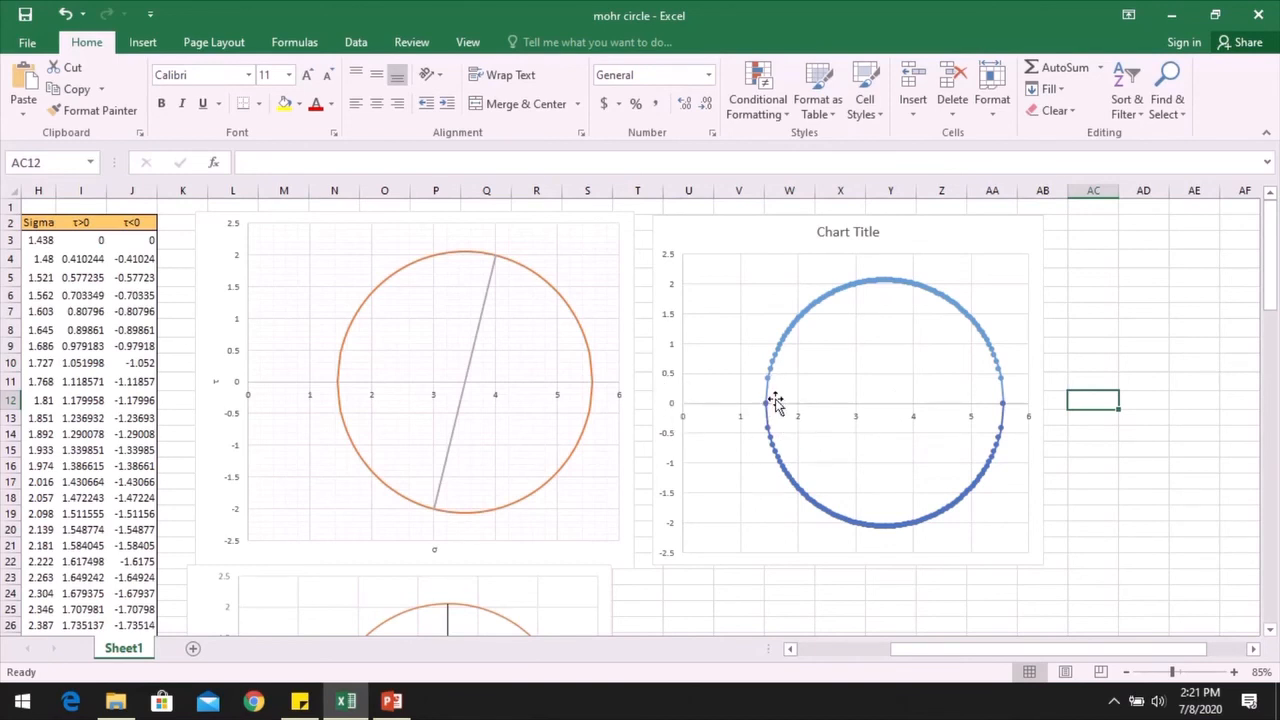
- Start a third data series in the new chart with X values D3:D4, the σx and σy inputs
left_click_drag(945, 648, 868, 648)
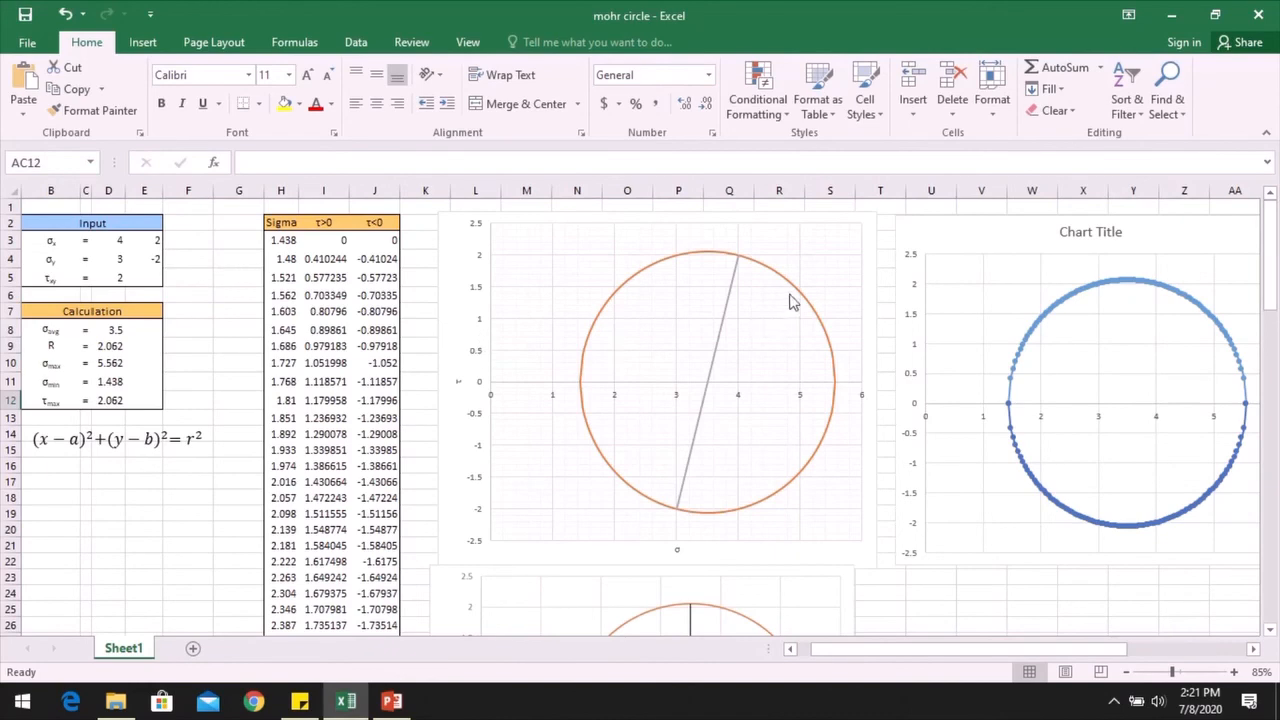
scroll(1134, 337, "down", 1)
scroll(1134, 337, "up", 1)
right_click(1168, 295)
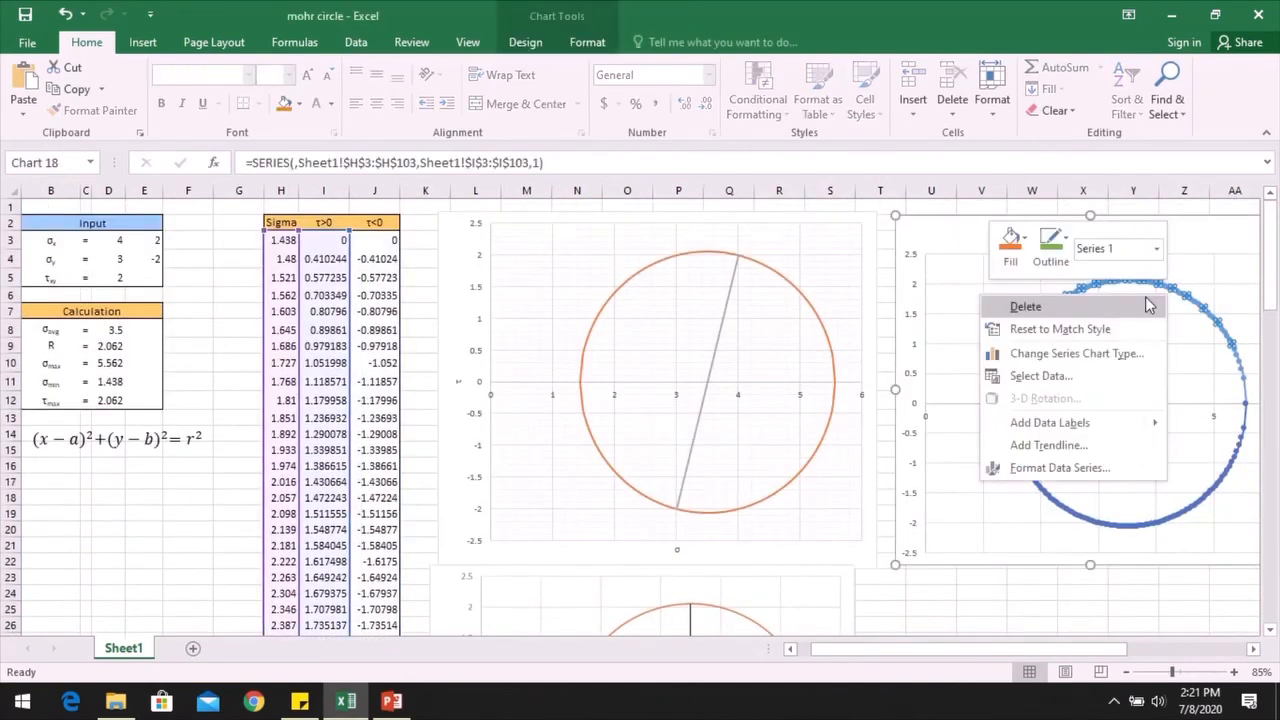
left_click(1040, 376)
left_click(541, 388)
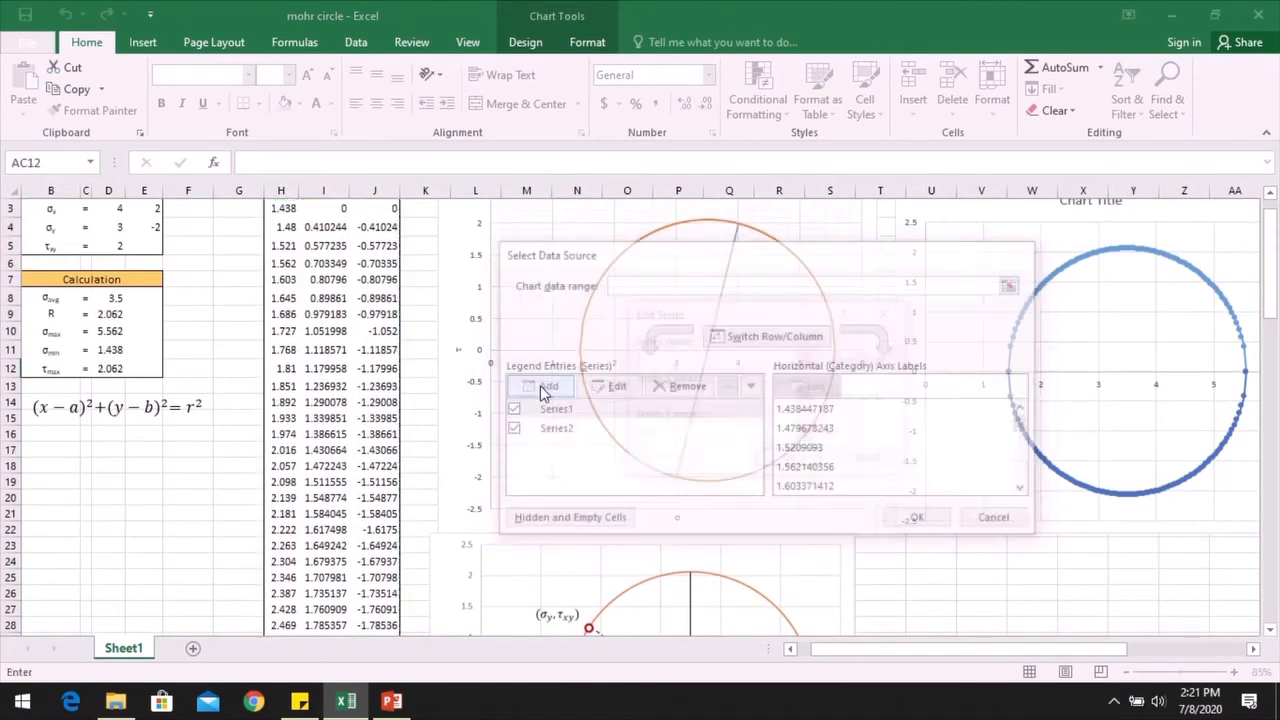
left_click(717, 393)
scroll(416, 388, "up", 1)
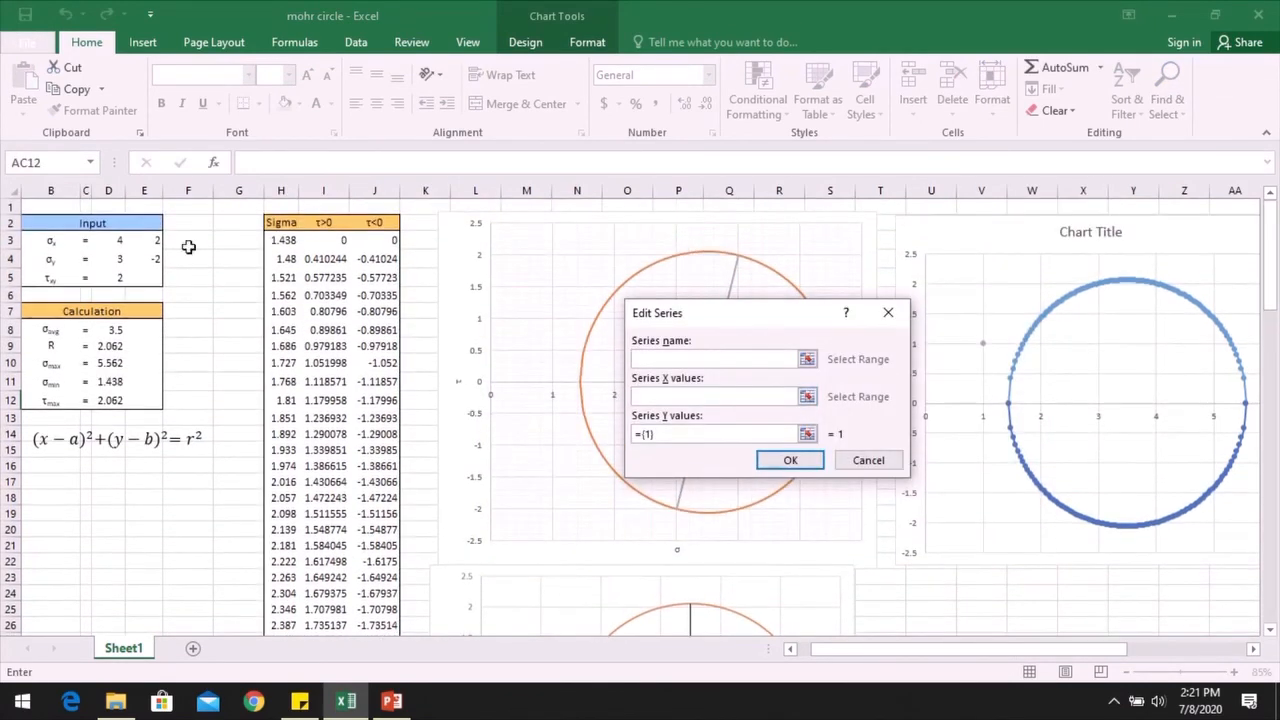
left_click_drag(121, 240, 119, 258)
- Set the third series' Y values to E3:E4 and apply the data source to draw the circle's diameter line
left_click_drag(672, 434, 631, 438)
key("Delete")
left_click_drag(150, 241, 150, 257)
left_click(790, 462)
left_click(948, 521)
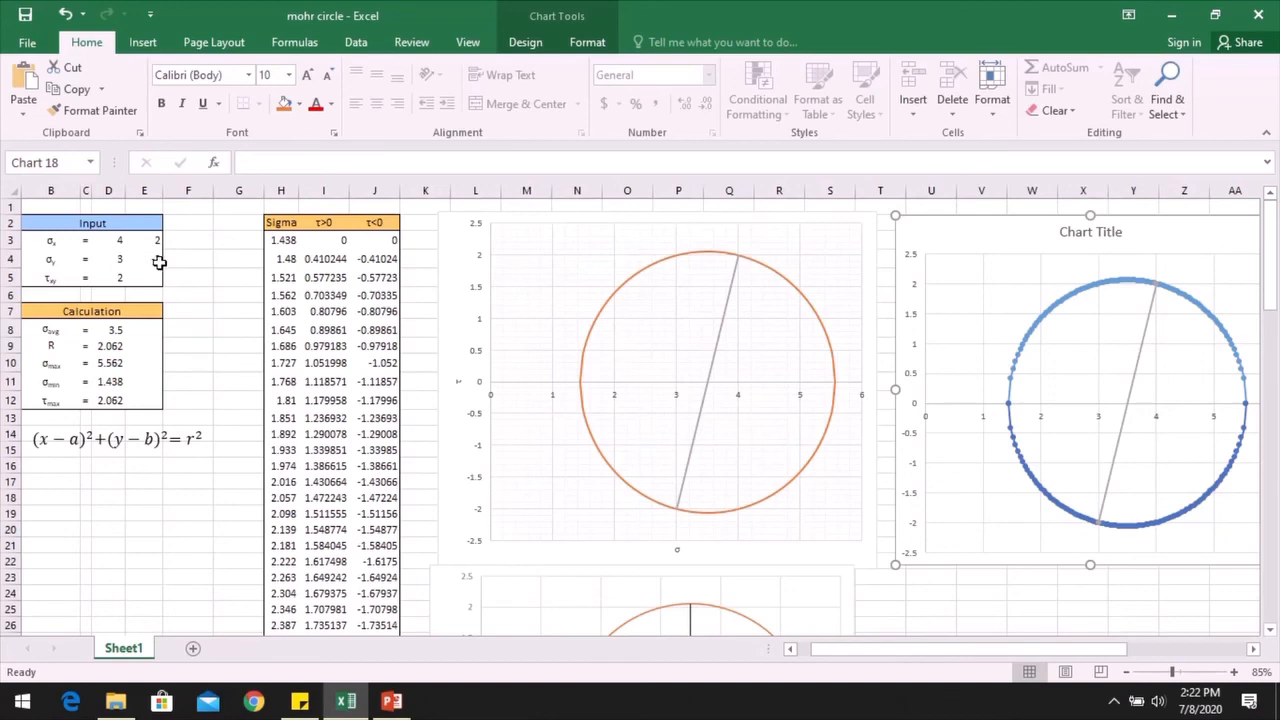
left_click(234, 311)
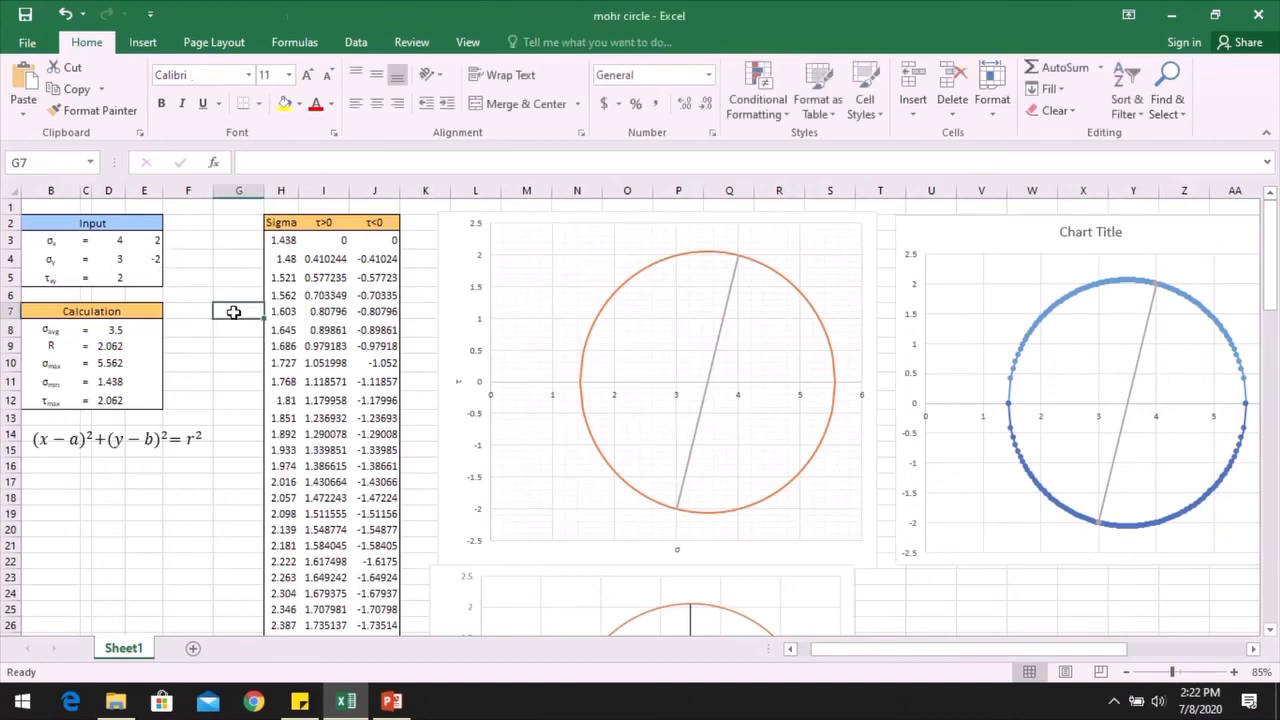
scroll(843, 480, "down", 3)
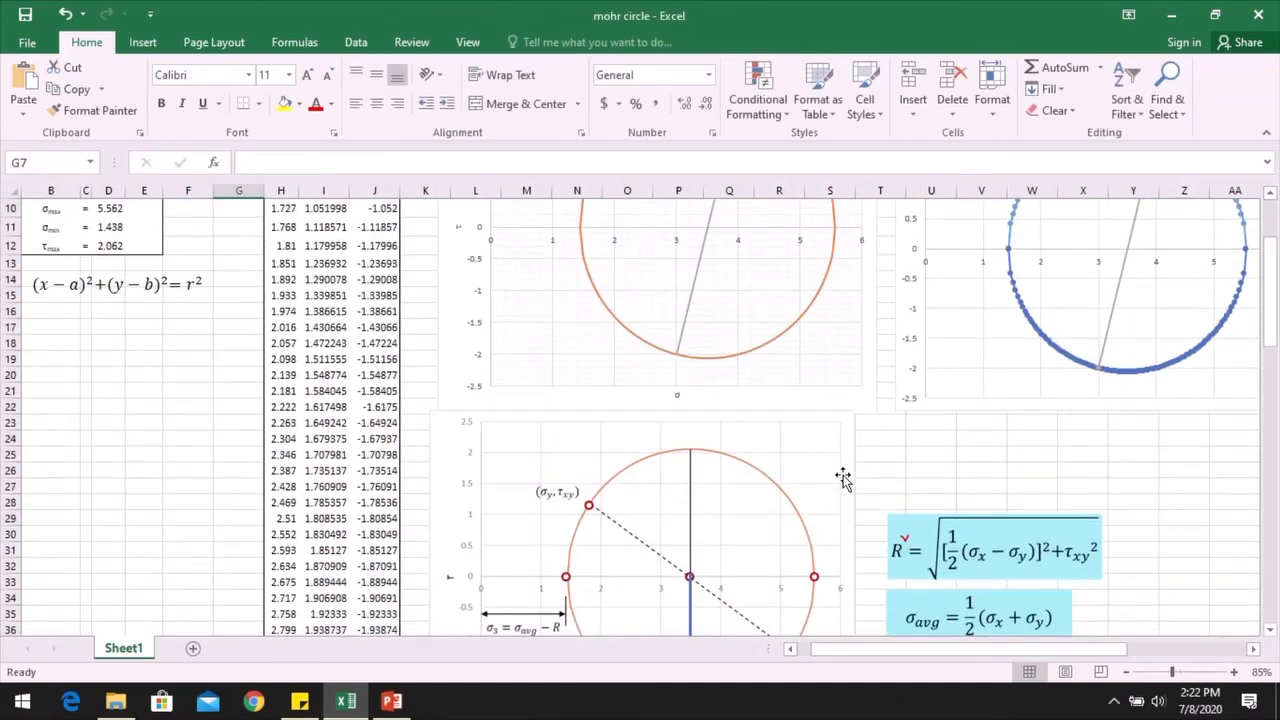
scroll(843, 480, "up", 3)
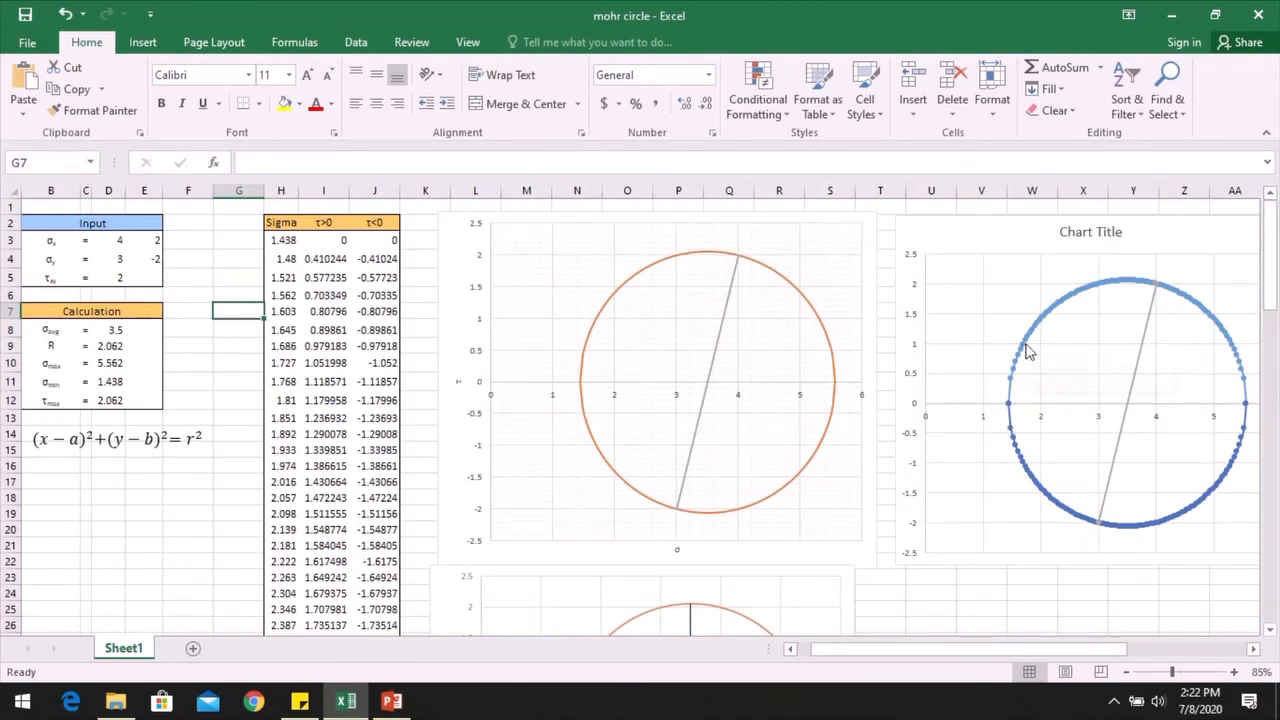
mouse_move(1027, 351)
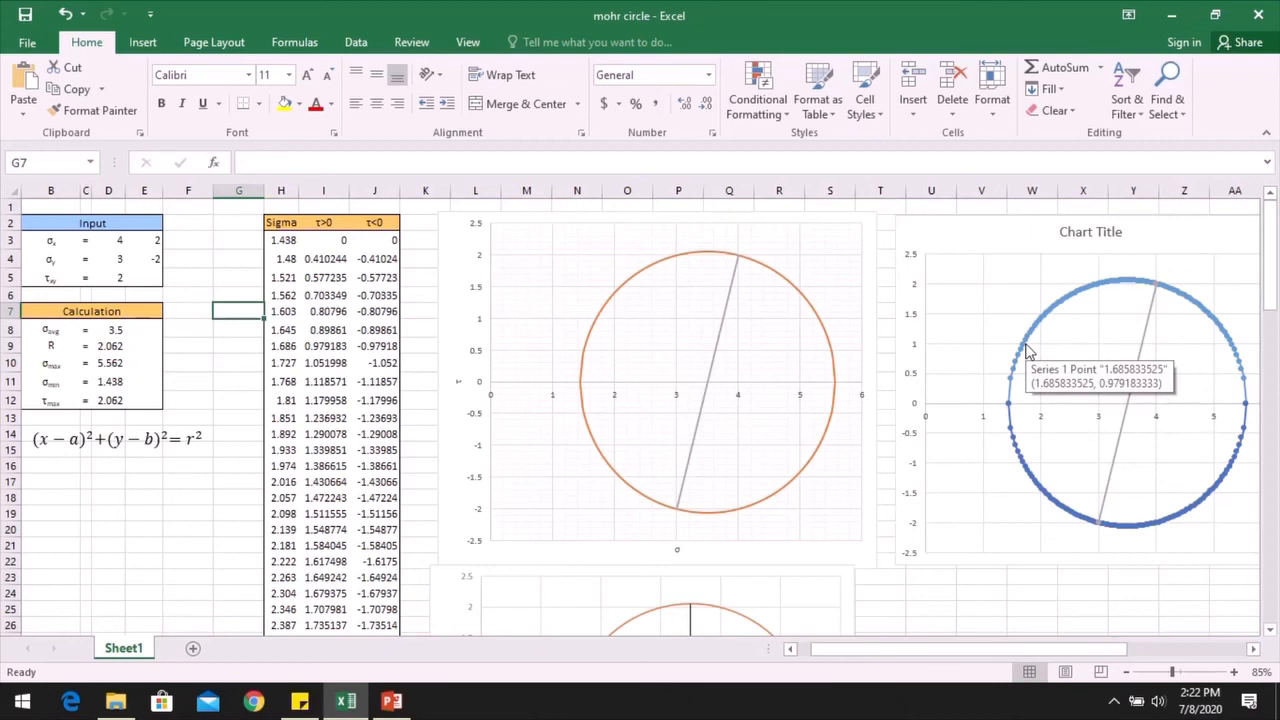